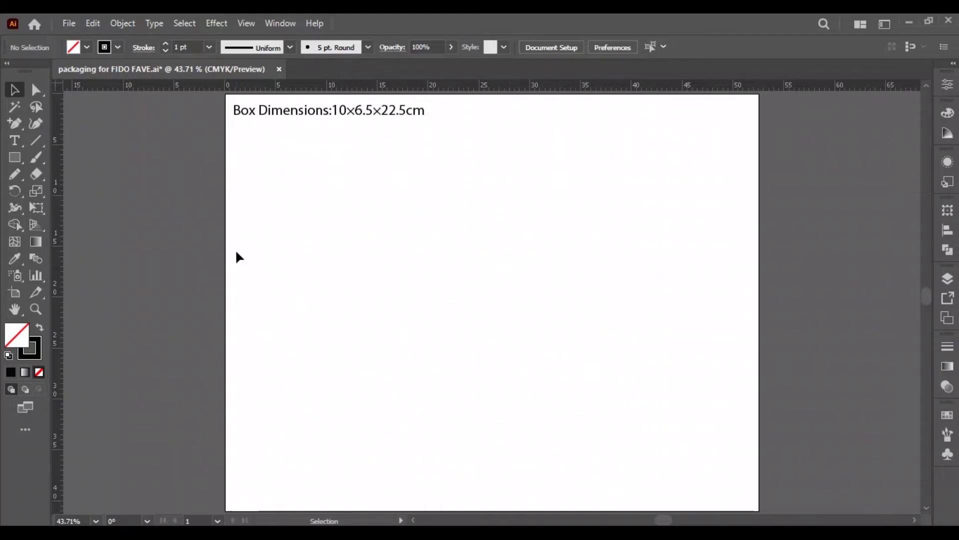
Draw a rectangle 10 cm wide and 22.5 cm high on the artboard as the first box panel.
key("m")
left_click(401, 269)
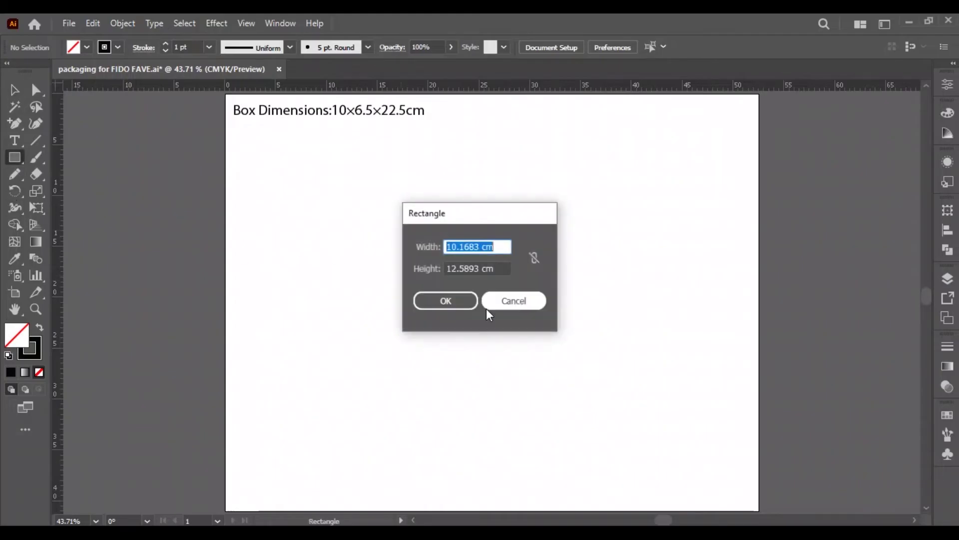
type("10")
key("Tab")
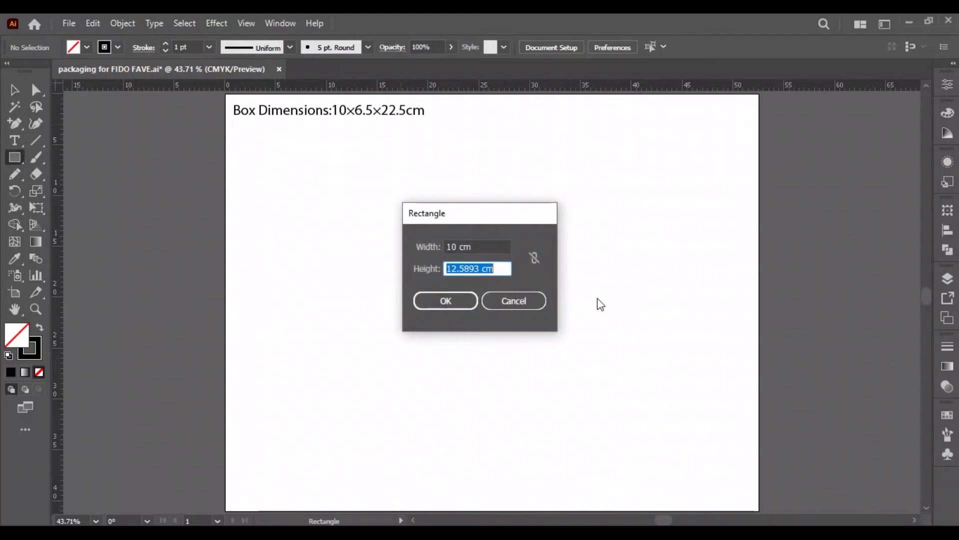
type("22.5")
key("Return")
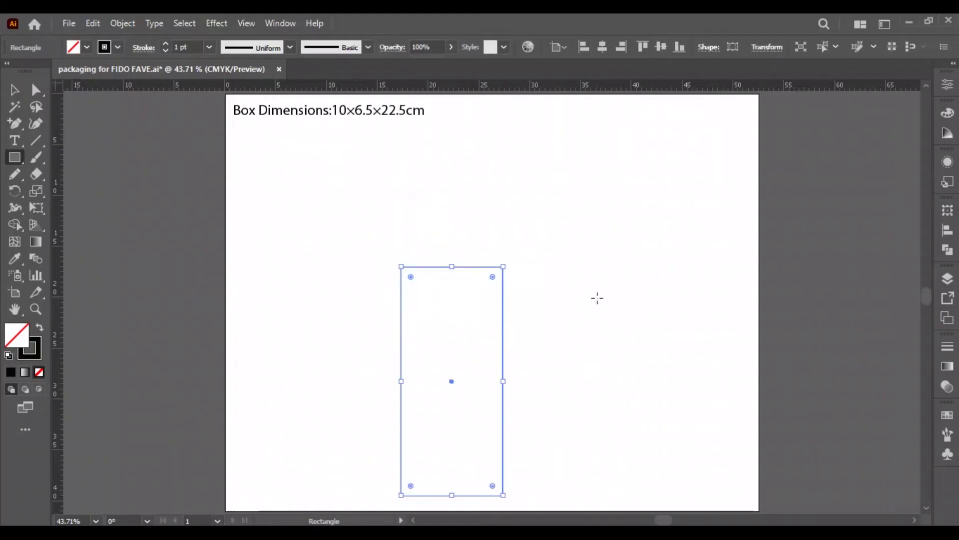
Center the panel vertically on the artboard and move it horizontally toward the artboard's left side.
key("v")
left_click(662, 47)
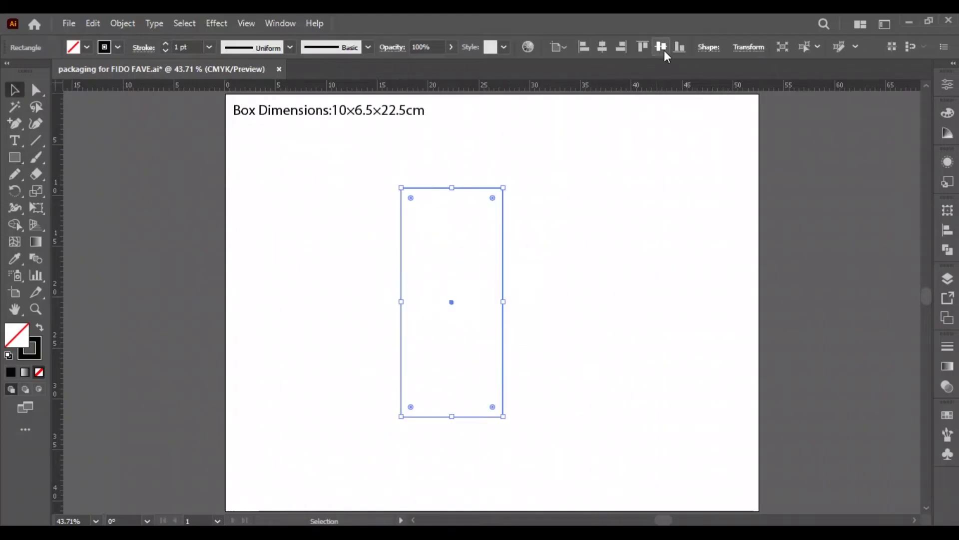
left_click(518, 280)
left_click_drag(501, 267, 449, 275)
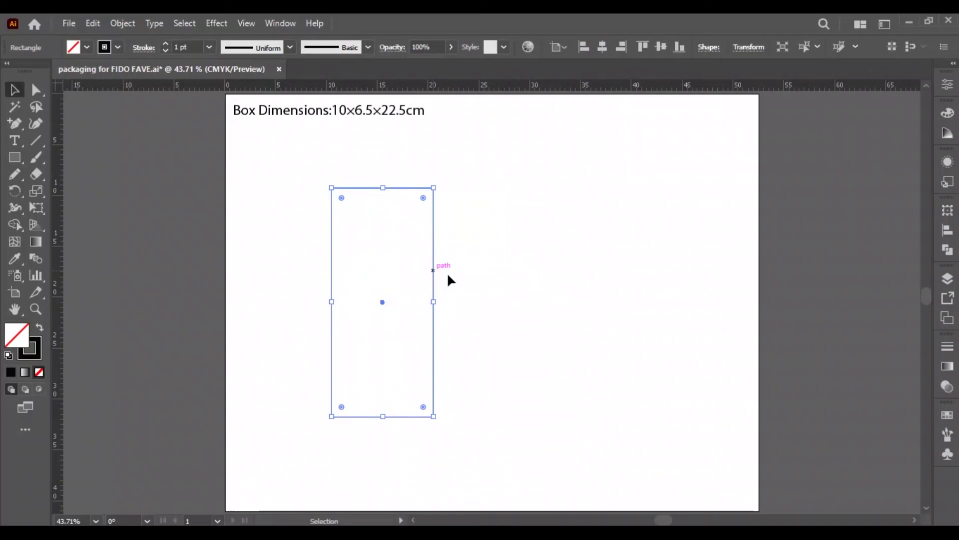
Duplicate the panel flush against its right edge and set the copy's width to 6.5 cm, keeping its left edge fixed.
left_click(424, 357)
left_click_drag(437, 357, 536, 344)
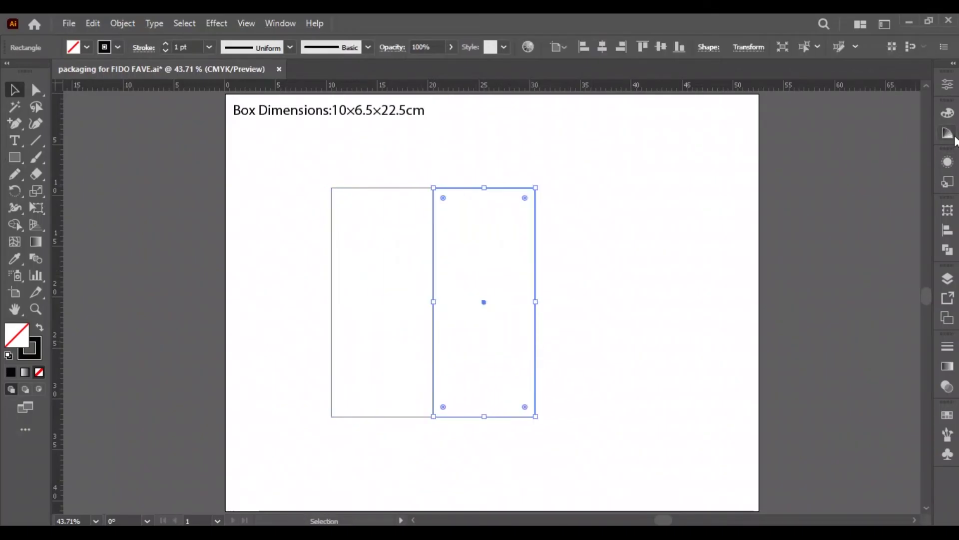
left_click(948, 84)
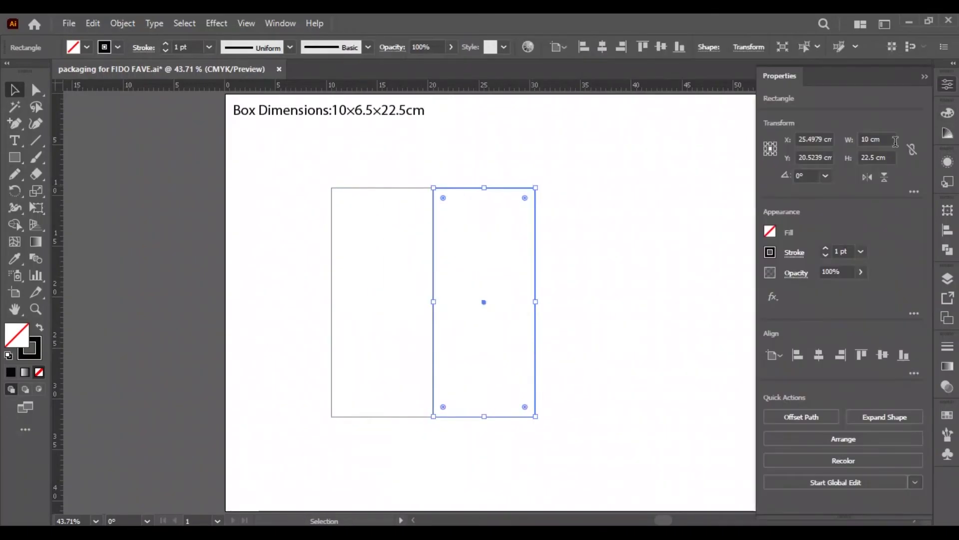
left_click(766, 149)
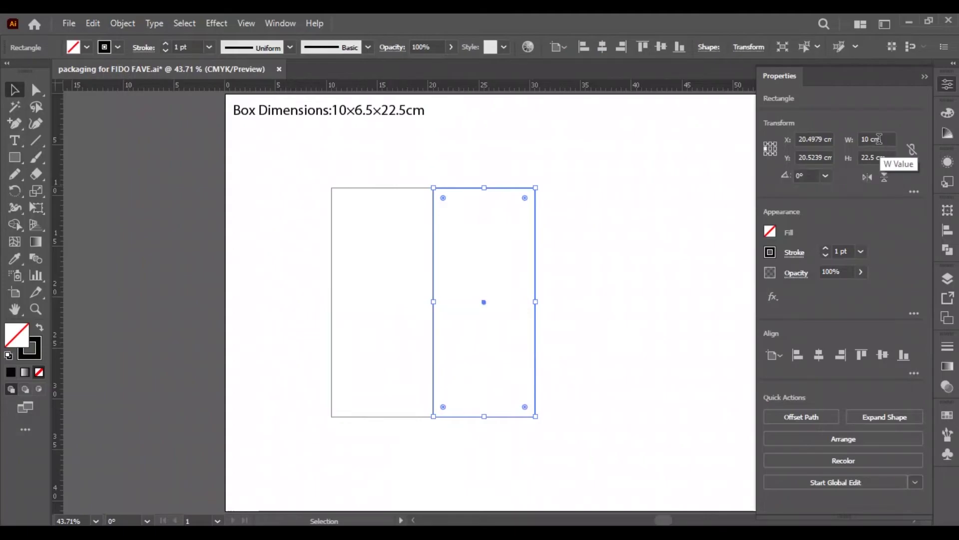
left_click(878, 140)
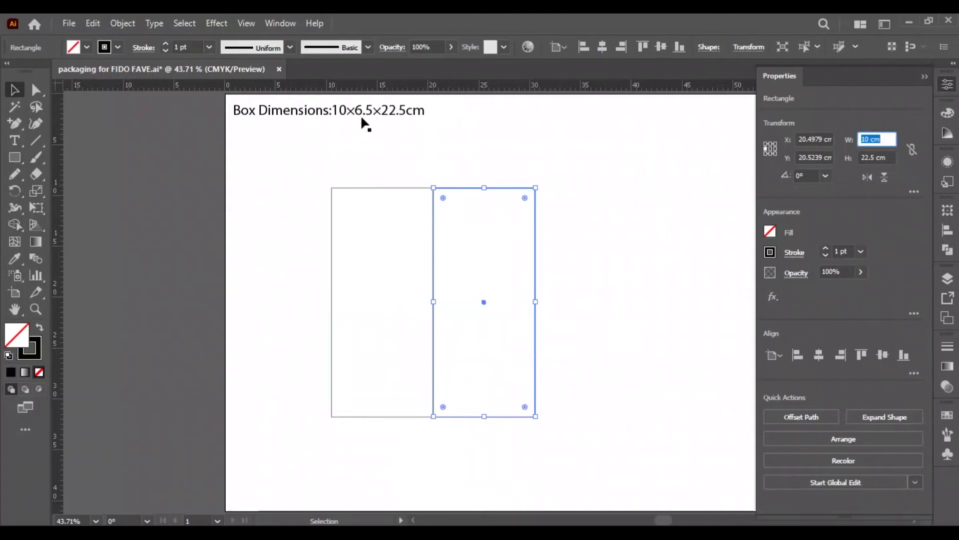
type("6.5")
key("Return")
left_click(554, 242)
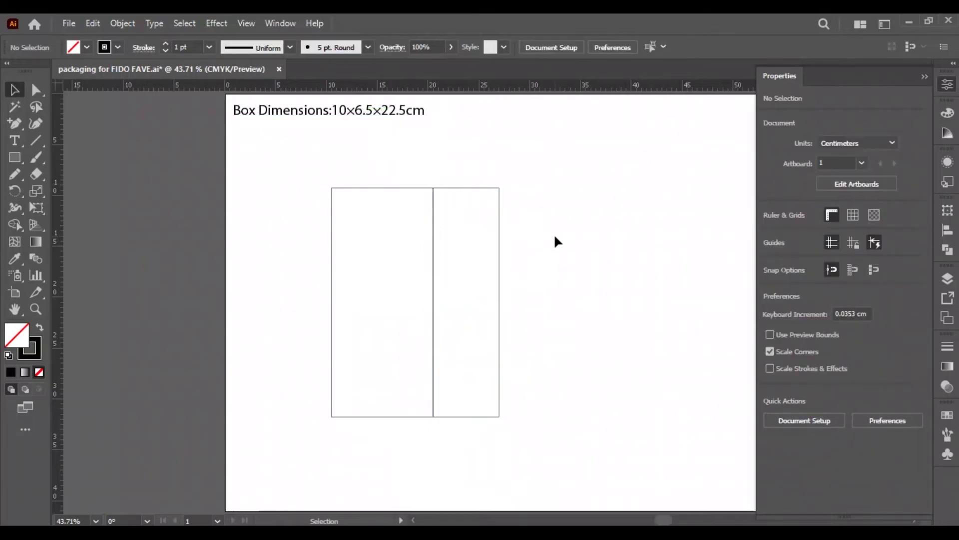
Duplicate both panels together and place the copies flush against the right edge of the 6.5 cm panel.
left_click_drag(555, 237, 407, 274)
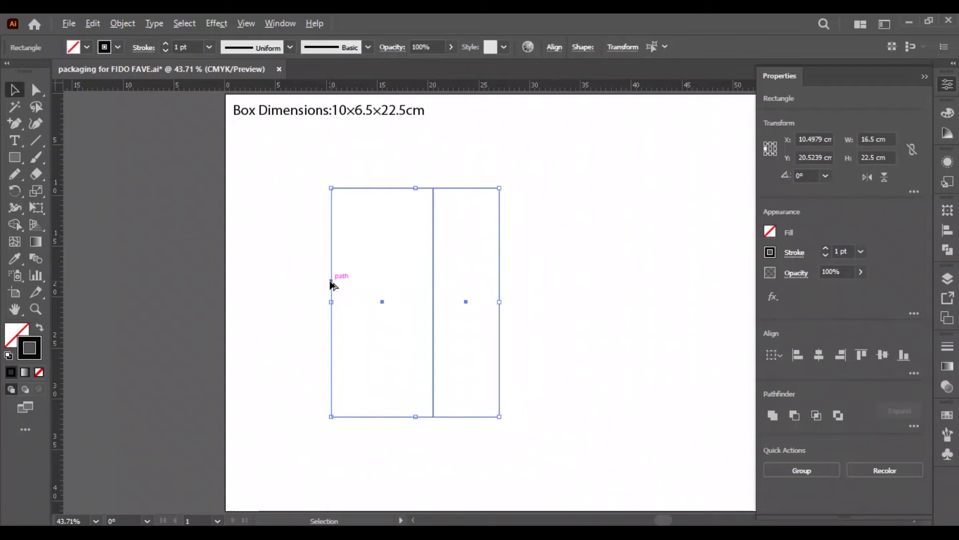
left_click_drag(330, 285, 500, 283)
left_click(280, 254)
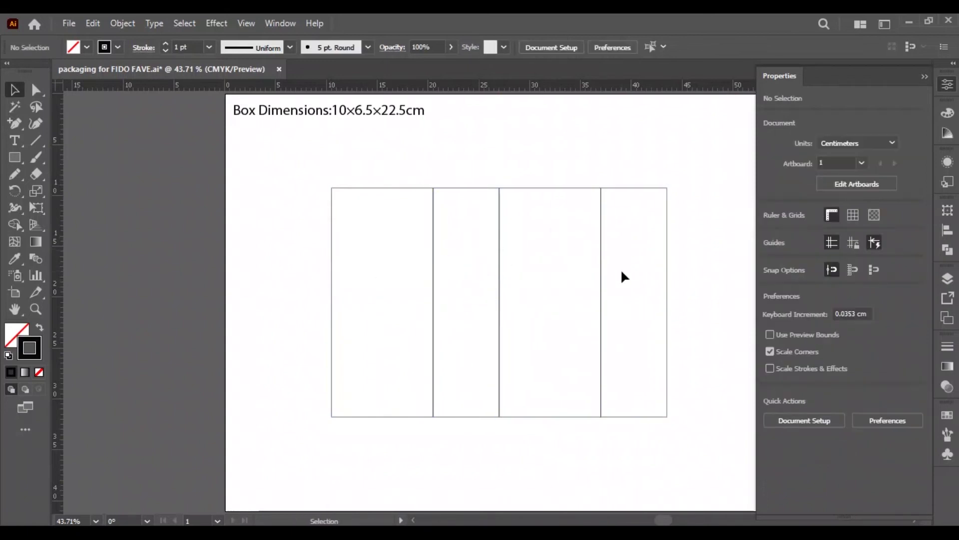
Duplicate the third panel directly above itself and set the copy's height to 6.5 cm, keeping its bottom edge fixed.
scroll(551, 359, "up", 1)
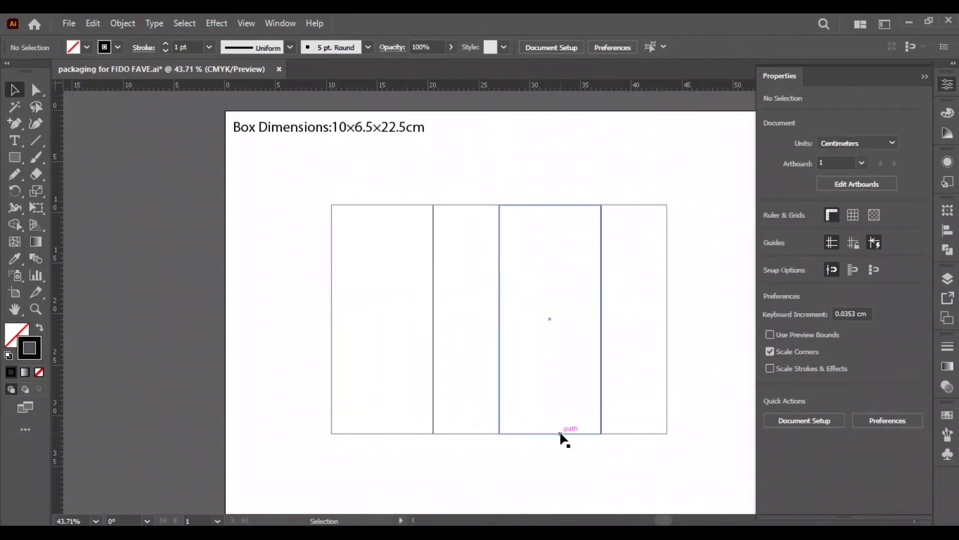
left_click_drag(560, 433, 543, 207)
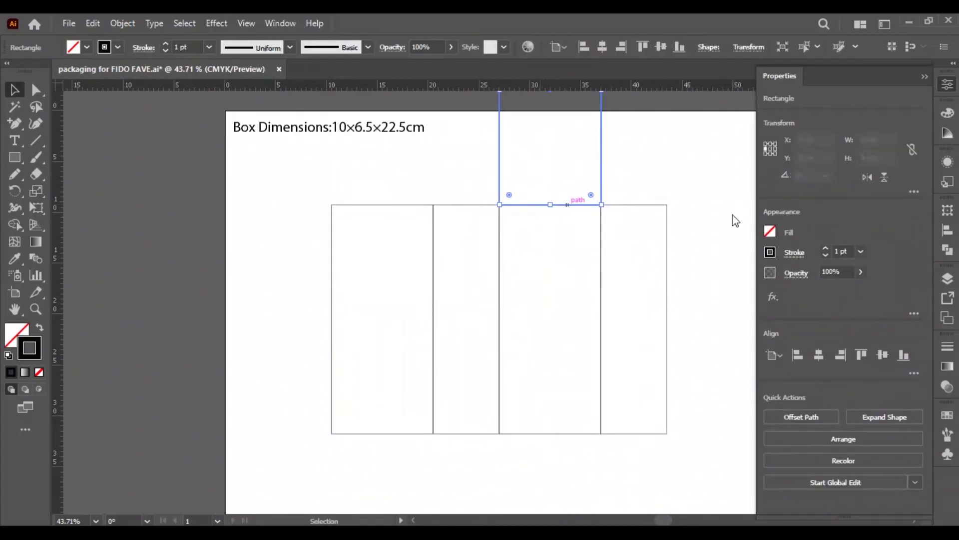
left_click(771, 154)
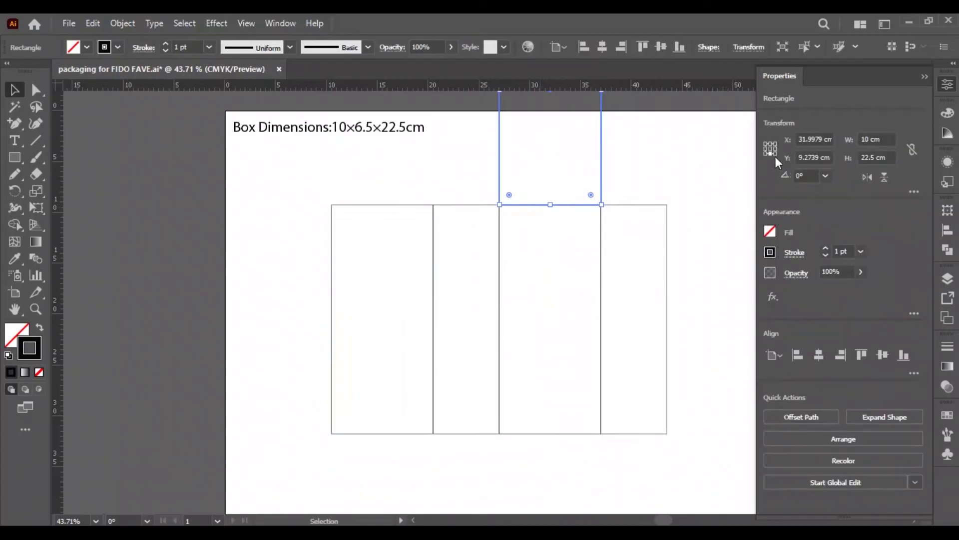
double_click(880, 157)
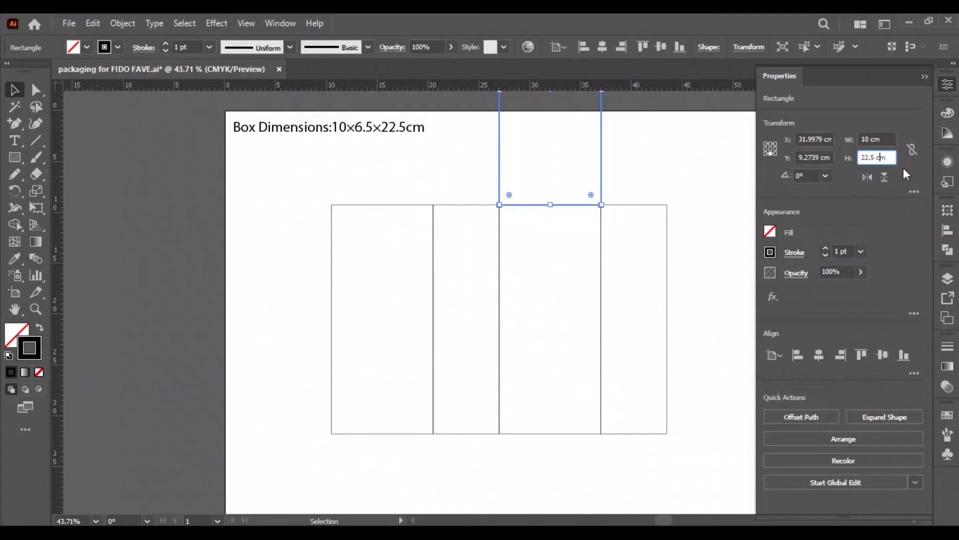
type("6.5")
key("Return")
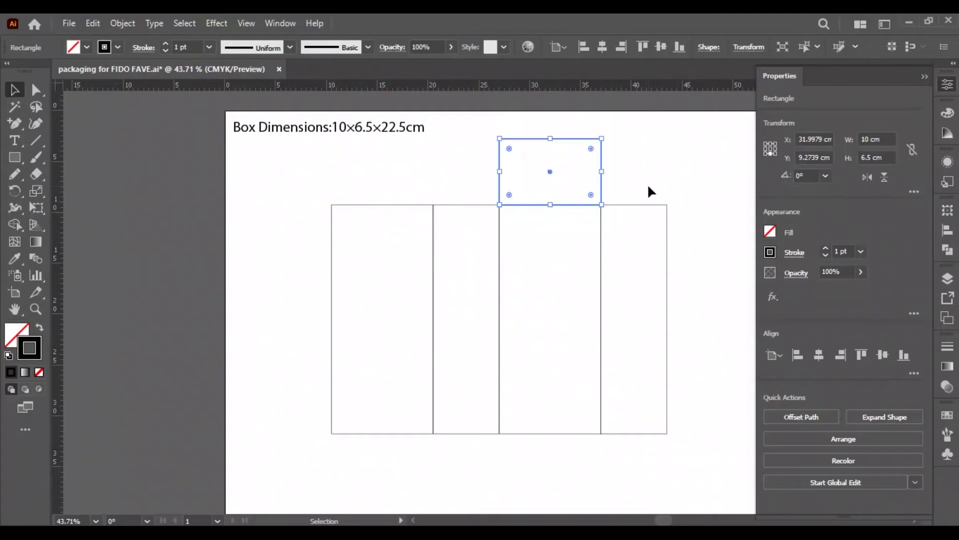
Duplicate the 6.5 cm high top flap directly above itself.
left_click(511, 379)
left_click_drag(605, 202, 598, 131)
left_click(877, 157)
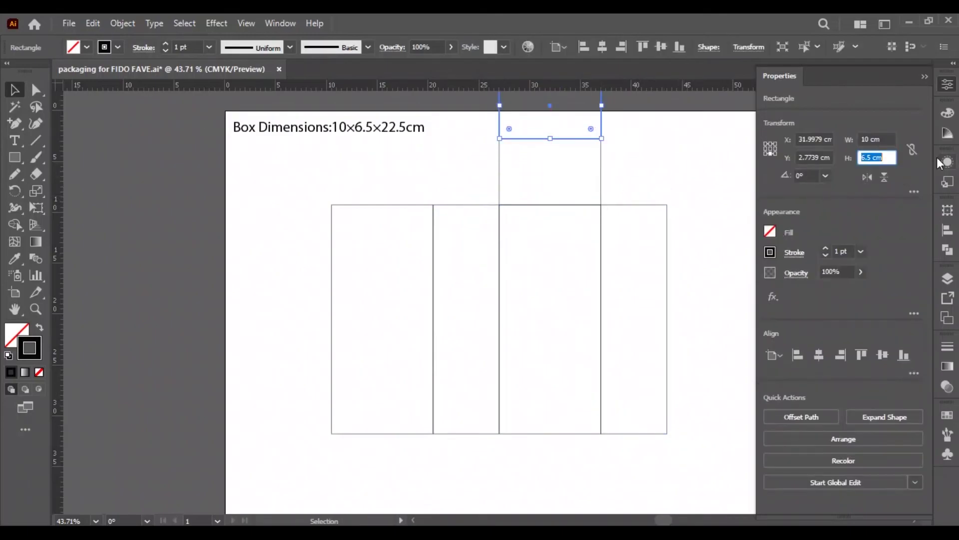
type("3.25")
key("Return")
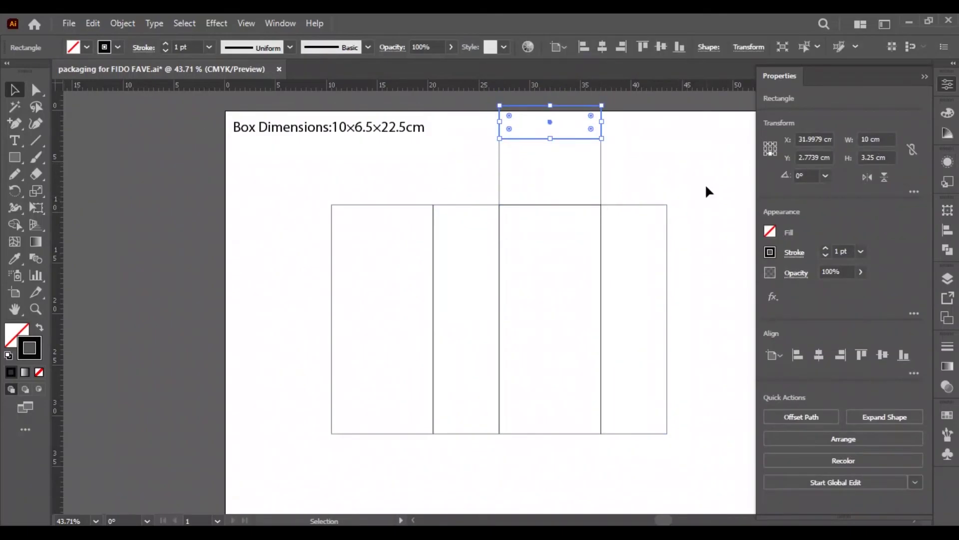
key("ctrl+z")
Set the height of the uppermost flap copy to 1.5 cm, keeping its bottom edge fixed, to make a tuck tab.
left_click(665, 165)
left_click(599, 124)
left_click_drag(861, 156, 909, 167)
type("1")
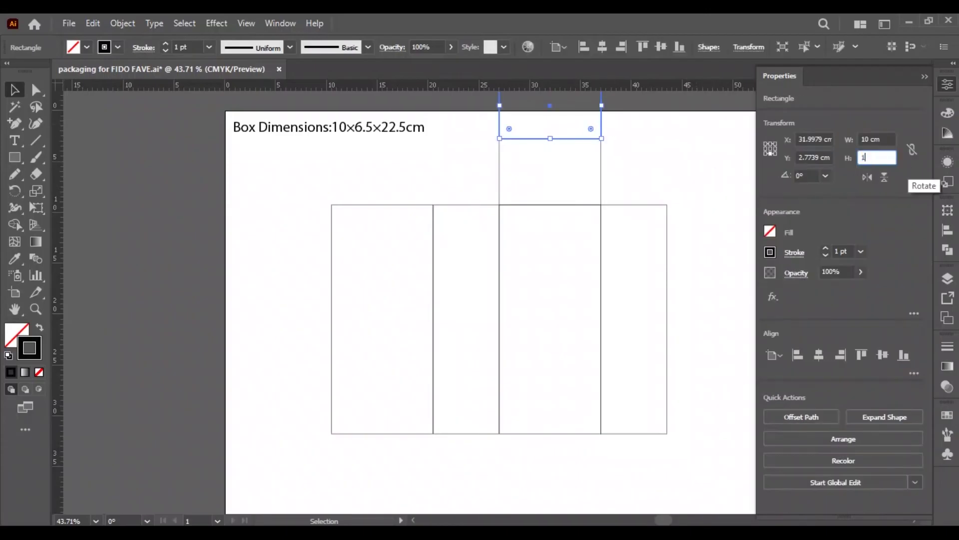
type(".5")
key("Return")
left_click(653, 93)
Round the two top corners of the tuck tab so the curves span the tab's full height.
key("a")
key("z")
left_click_drag(568, 110, 737, 135)
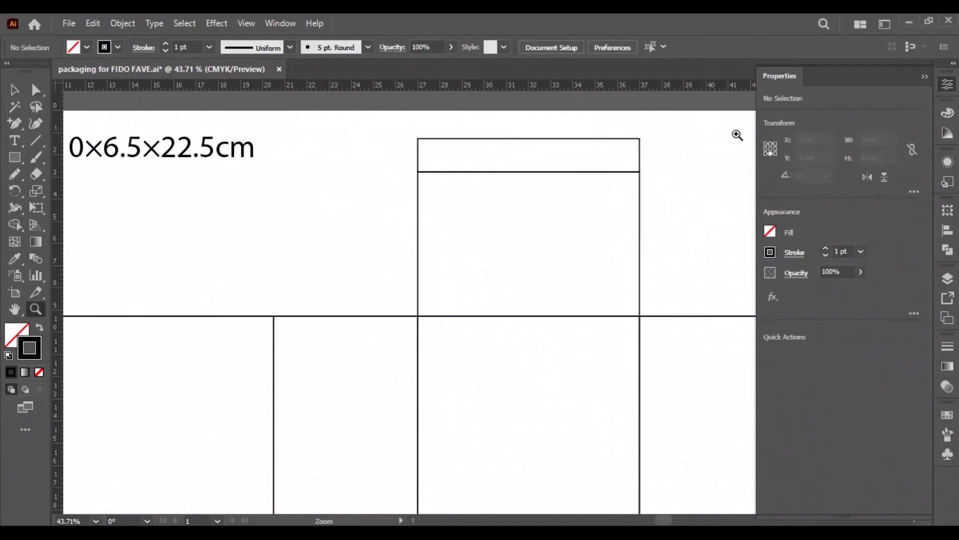
key("a")
left_click_drag(352, 133, 469, 322)
key("v")
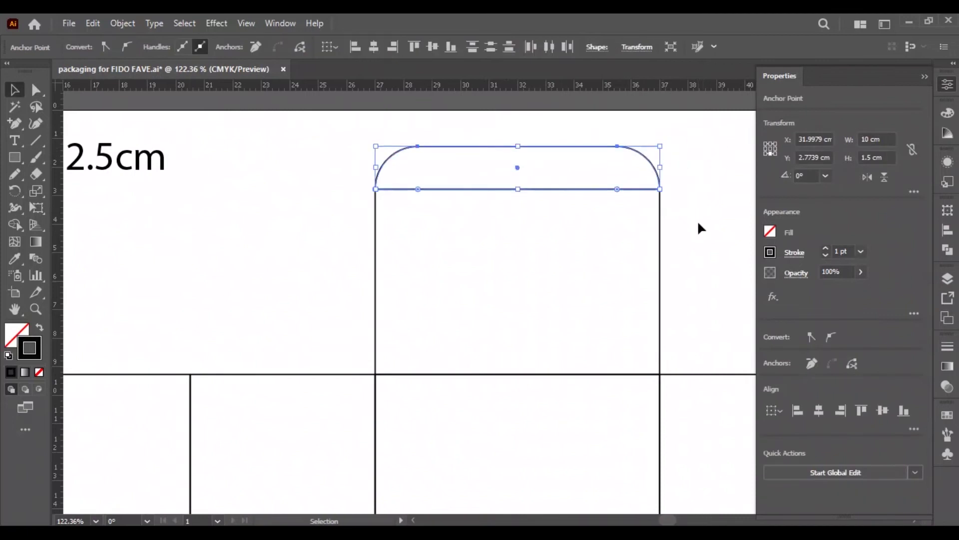
left_click(700, 228)
key("ctrl+0")
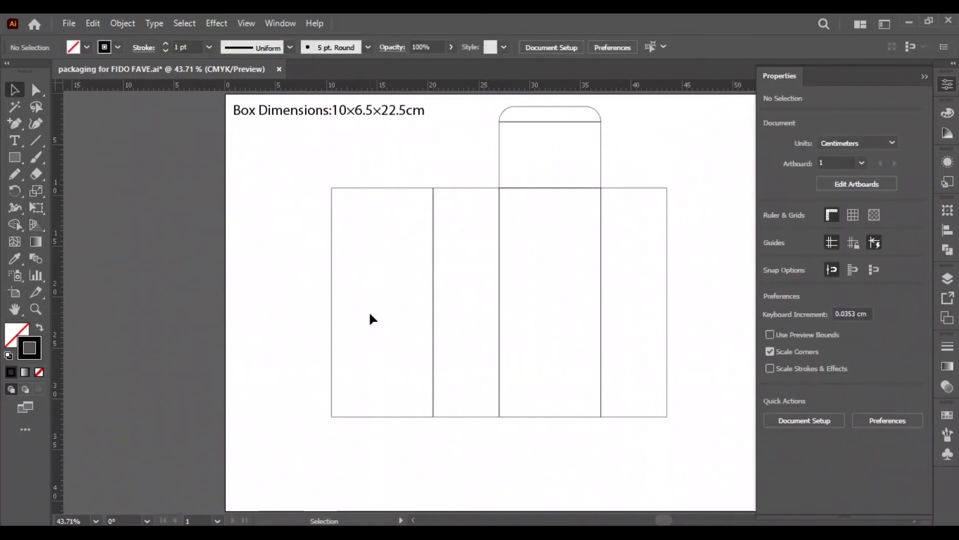
left_click(389, 189)
left_click_drag(393, 191, 300, 198)
key("ctrl+z")
Duplicate the leftmost panel flush against its left edge and set the copy's width to 1.5 cm, keeping its right edge fixed.
left_click(404, 192)
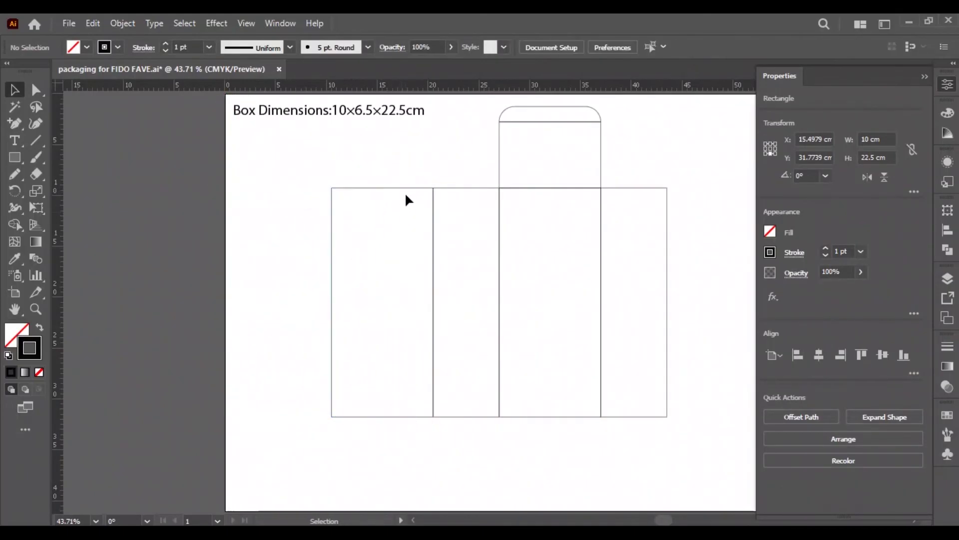
left_click_drag(407, 192, 308, 194)
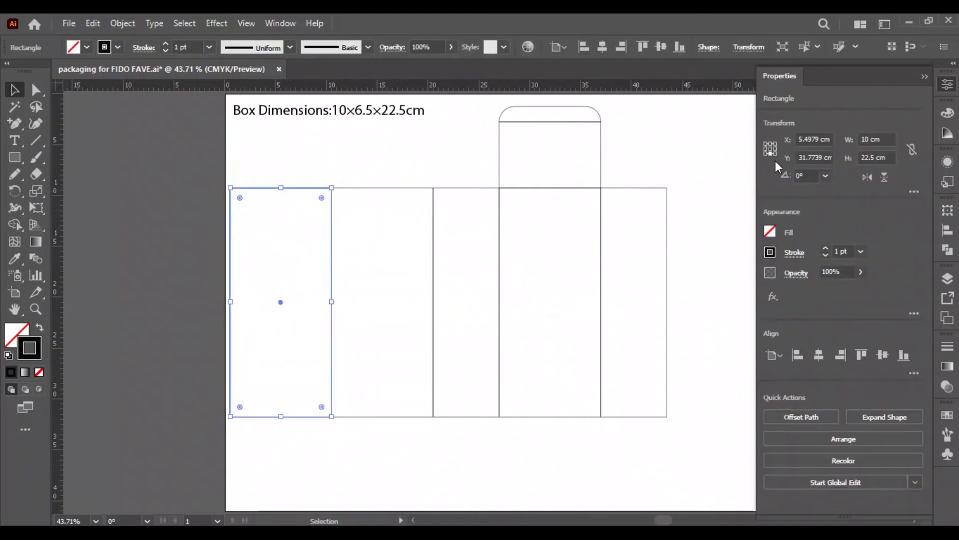
left_click(774, 148)
left_click(875, 140)
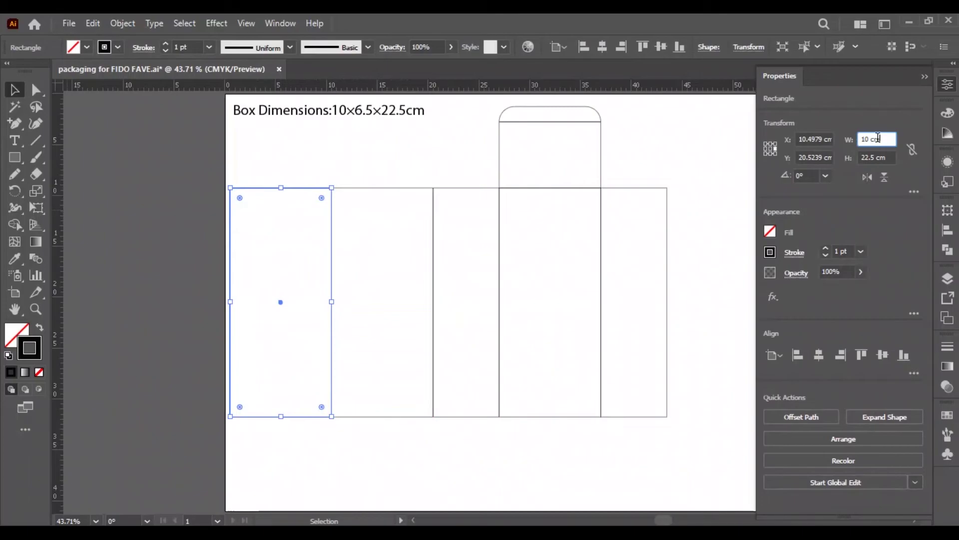
type("1.5")
key("Return")
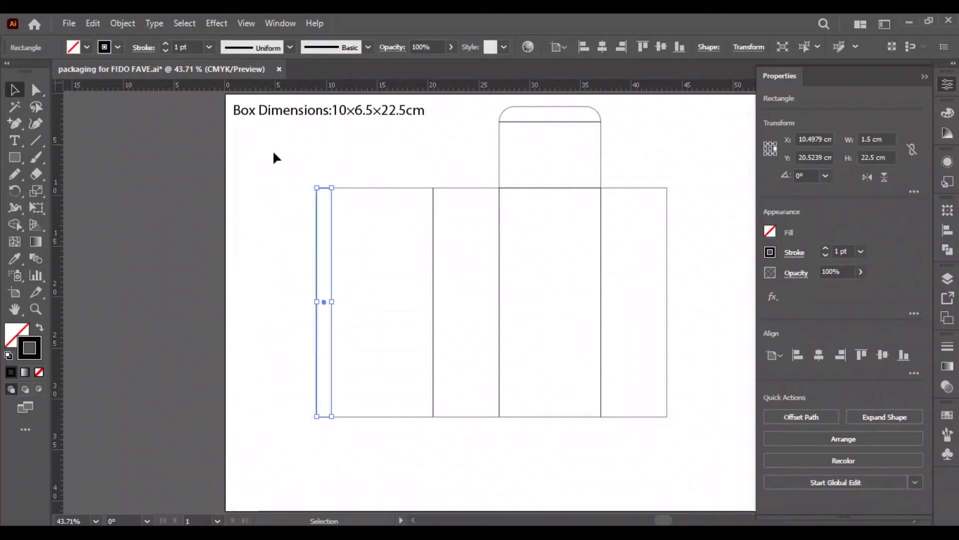
left_click(296, 202)
Taper the 1.5 cm glue flap by moving its top-left corner down and its bottom-left corner up by about 0.7 cm each.
left_click(37, 94)
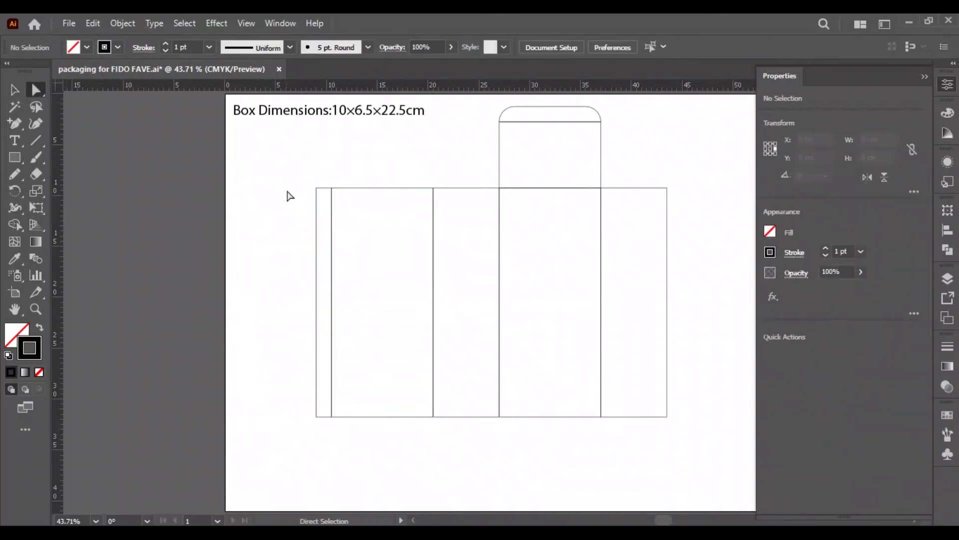
left_click_drag(303, 179, 326, 208)
key("shift+Down")
key("shift+Down")
key("shift+Down")
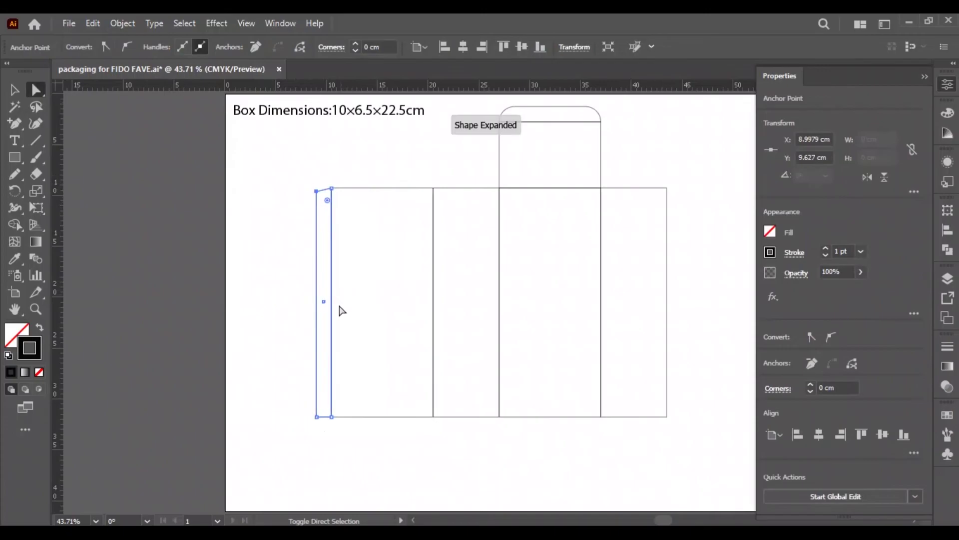
left_click_drag(304, 447, 325, 407)
key("shift+Up")
key("shift+Up")
key("shift+Up")
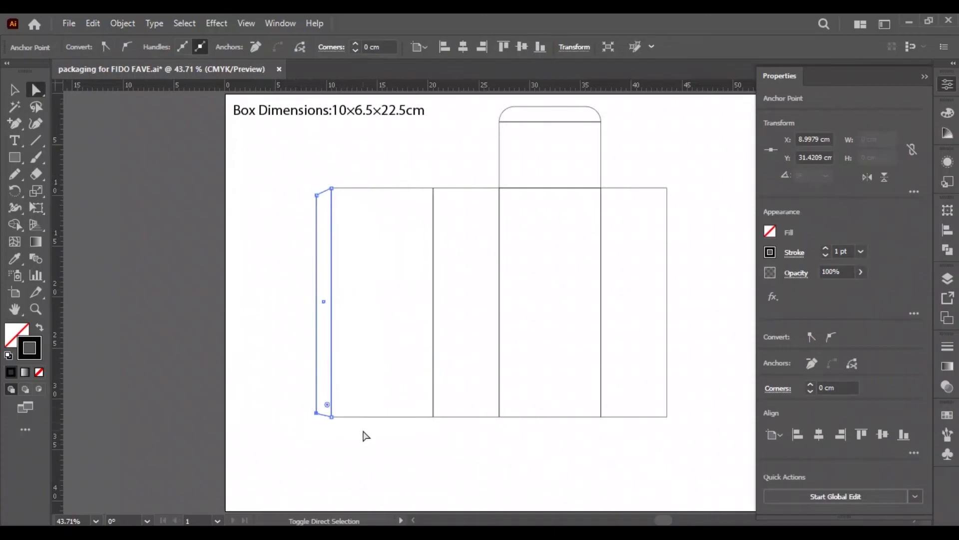
left_click(362, 432)
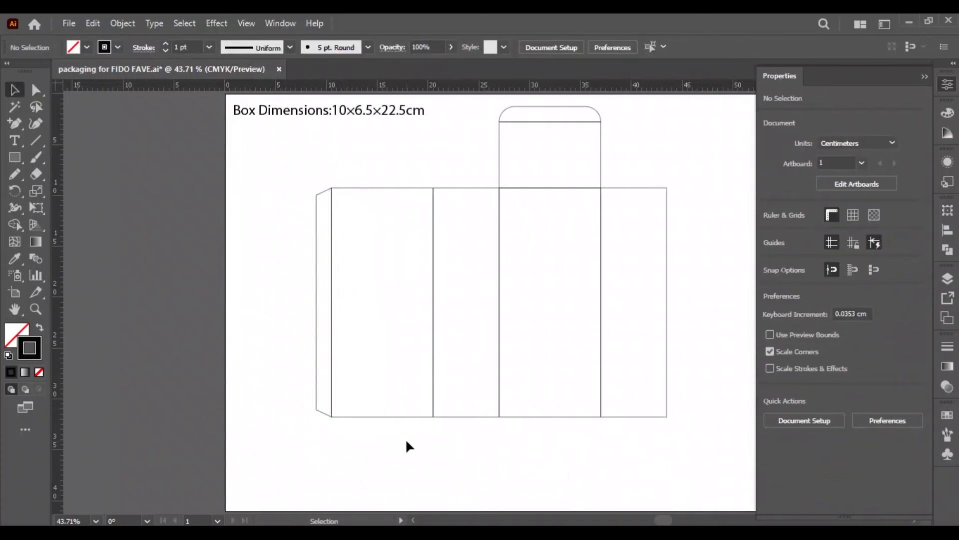
Copy the top flap with its tuck tab to the bottom edge of the leftmost 10 cm panel and flip the copy vertically.
key("v")
left_click_drag(578, 132, 436, 440)
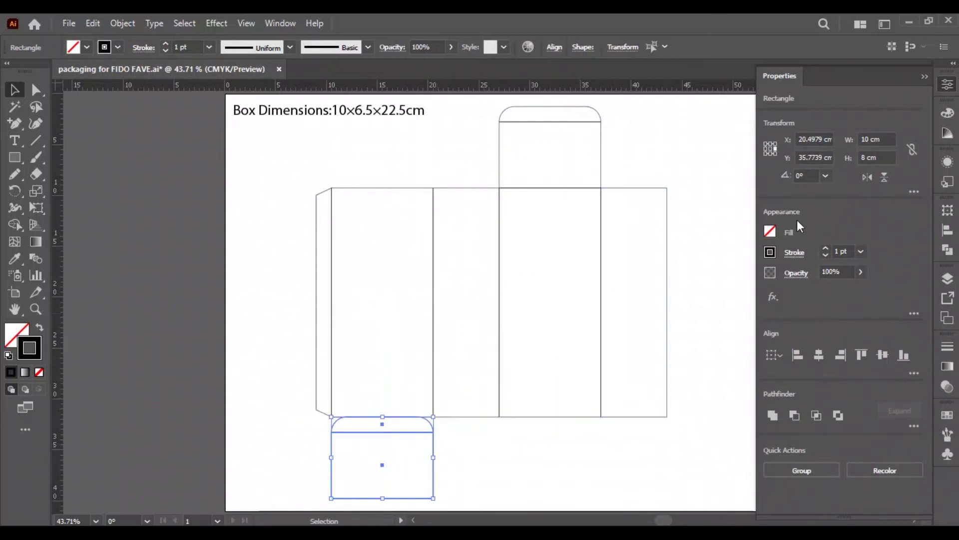
left_click(769, 149)
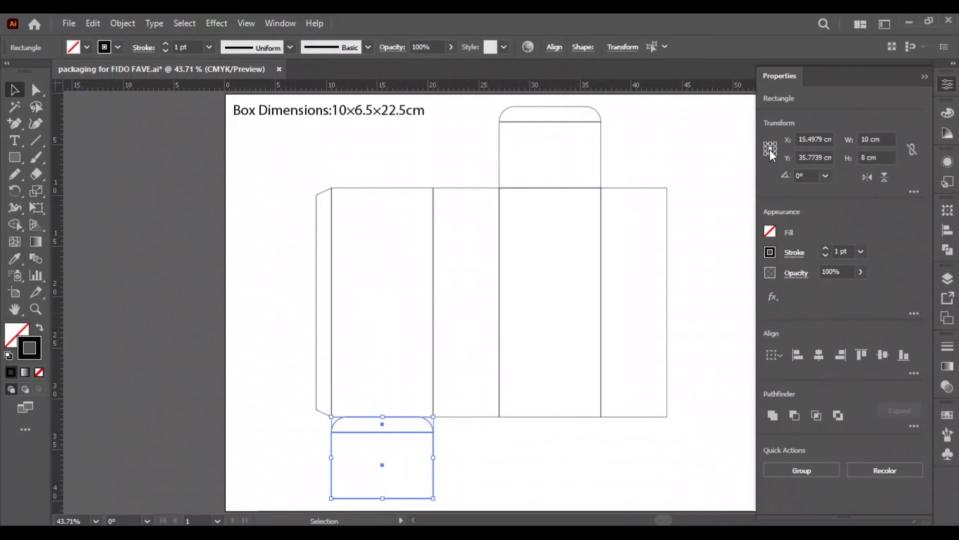
left_click(885, 176)
left_click(522, 449)
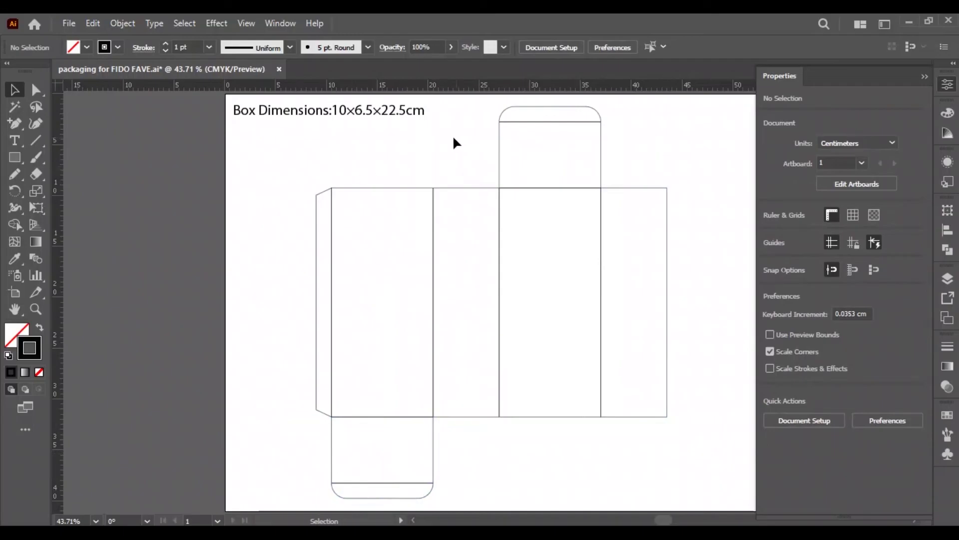
Group all parts of the box layout, leaving out the box dimensions text.
key("ctrl+a")
left_click(371, 114, "shift")
key("ctrl+g")
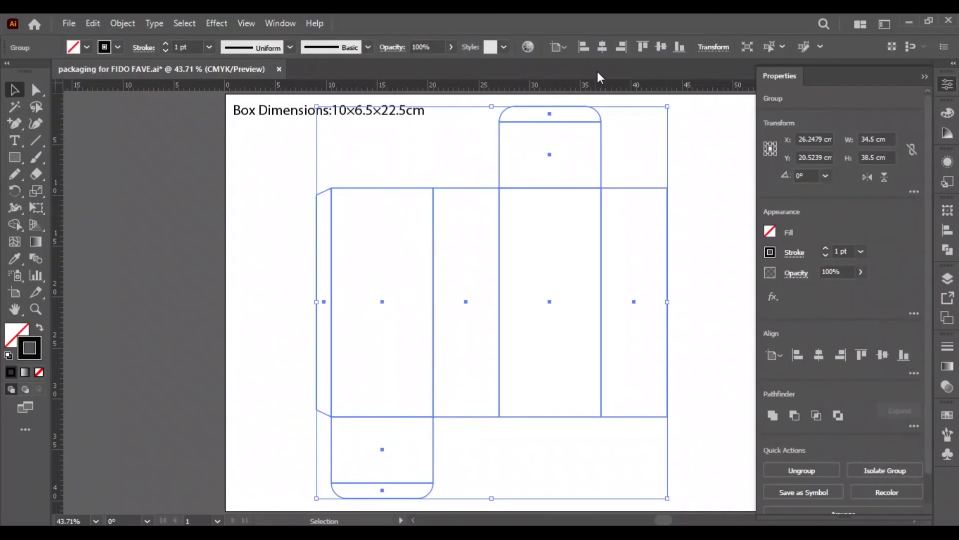
Center the grouped box layout horizontally on the artboard and ungroup it.
left_click(600, 51)
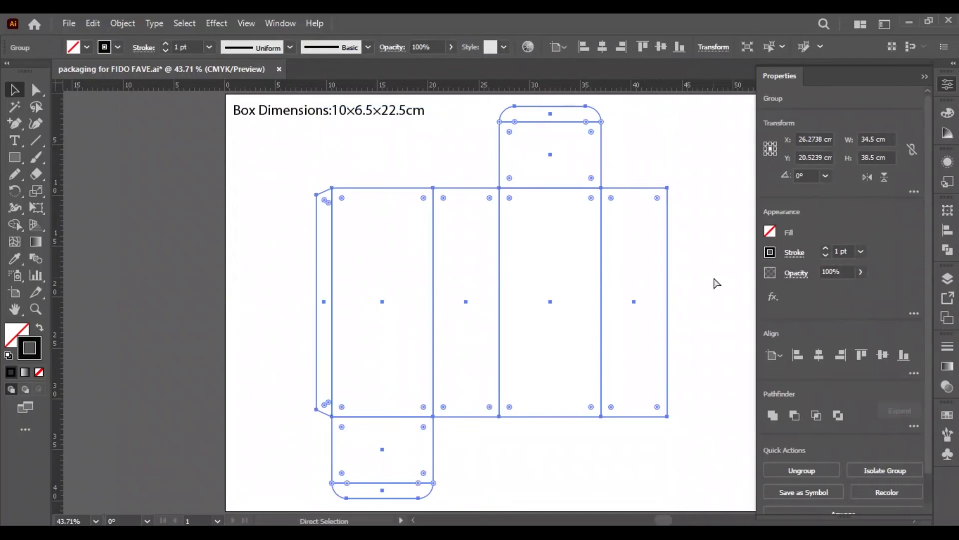
left_click(671, 265)
Duplicate the rightmost 6.5 cm panel flush above its top edge and set the copy's height to 4 cm, keeping its bottom edge fixed.
left_click_drag(677, 267, 504, 336)
left_click_drag(495, 433, 493, 214)
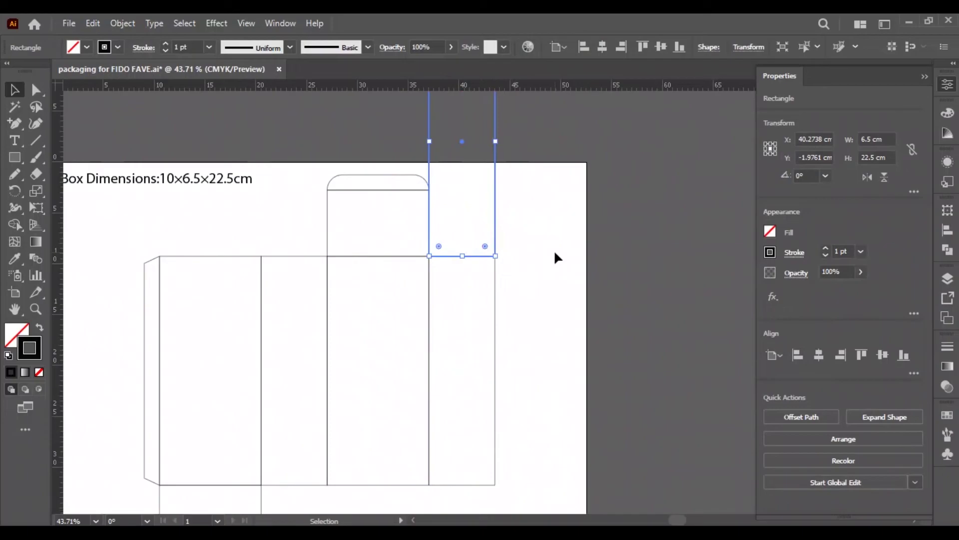
left_click_drag(355, 160, 400, 210)
left_click(495, 232)
left_click(874, 157)
left_click(770, 154)
double_click(874, 160)
type("4")
key("Return")
left_click(591, 256)
Create a 0.5 × 0.5 cm square inside the 4 cm high side flap.
key("z")
left_click_drag(475, 214, 463, 290)
left_click(464, 291)
key("v")
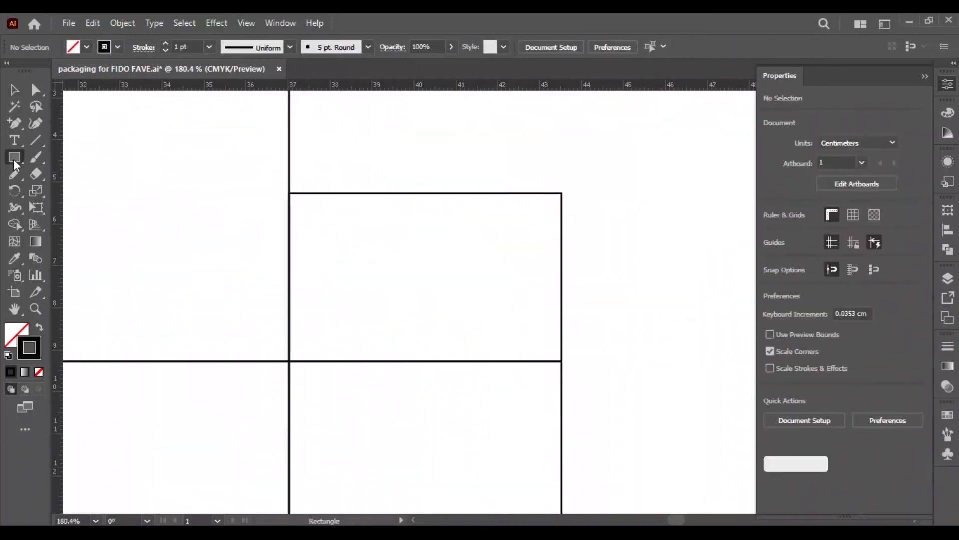
key("m")
left_click(563, 300)
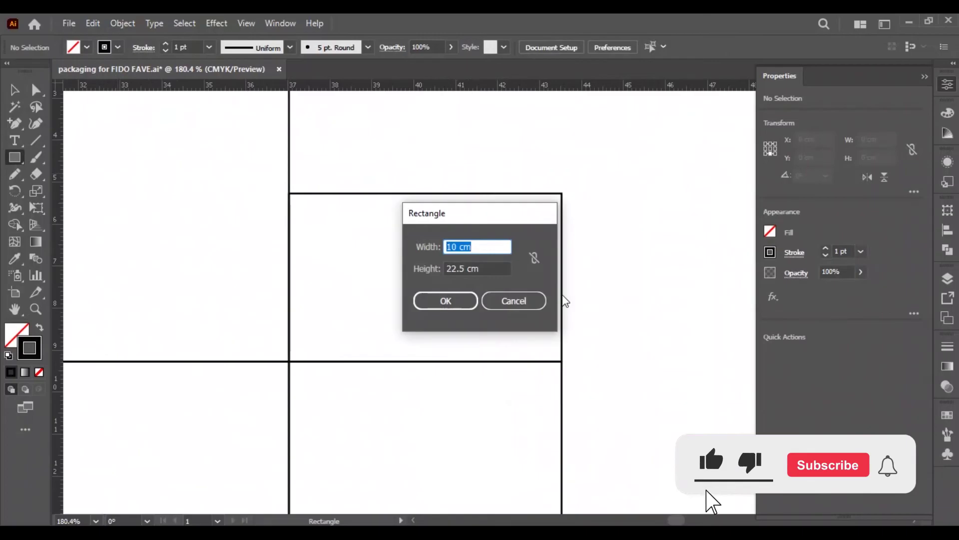
type("0.5")
key("Tab")
type("0.5")
key("Return")
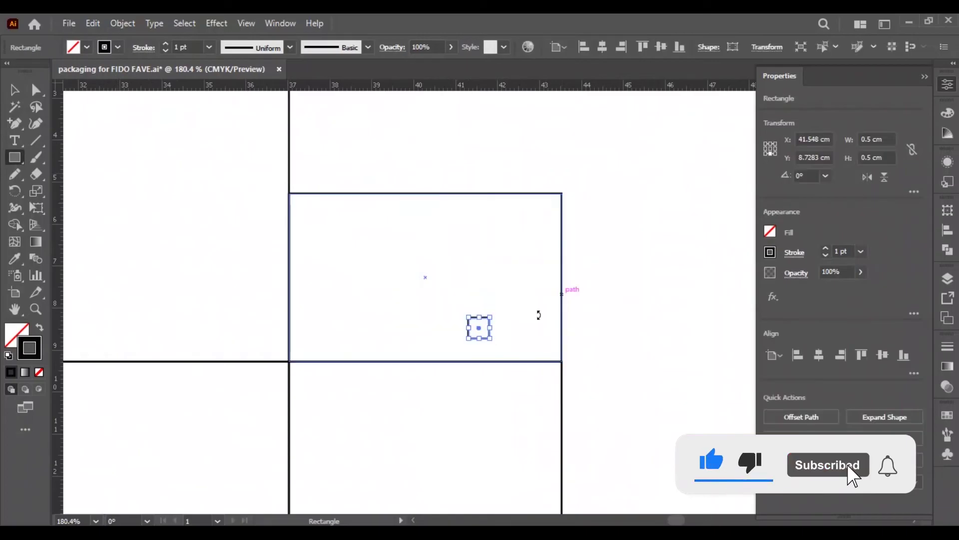
Stack a 0.25 cm high copy on the 0.5 cm square in the flap's bottom-right corner and place another in the bottom-left corner.
key("v")
left_click(507, 336)
mouse_move(493, 335)
left_mouse_down()
mouse_move(565, 357)
mouse_move(292, 357)
mouse_move(387, 336)
mouse_move(562, 330)
mouse_move(685, 370)
mouse_move(592, 370)
left_mouse_up()
left_click(872, 157)
type("0.25")
key("Return")
left_click(361, 335)
left_click(632, 335)
Place horizontal guides along the top edges of the three small helper rectangles at the flap's base.
left_click_drag(404, 86, 438, 332)
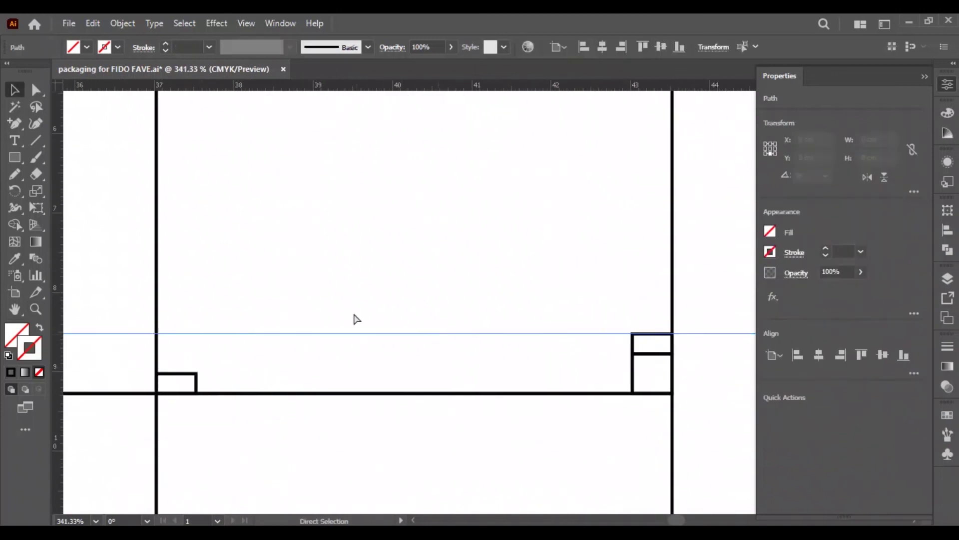
scroll(537, 306, "up", 8)
left_click(546, 288)
scroll(499, 282, "down", 10)
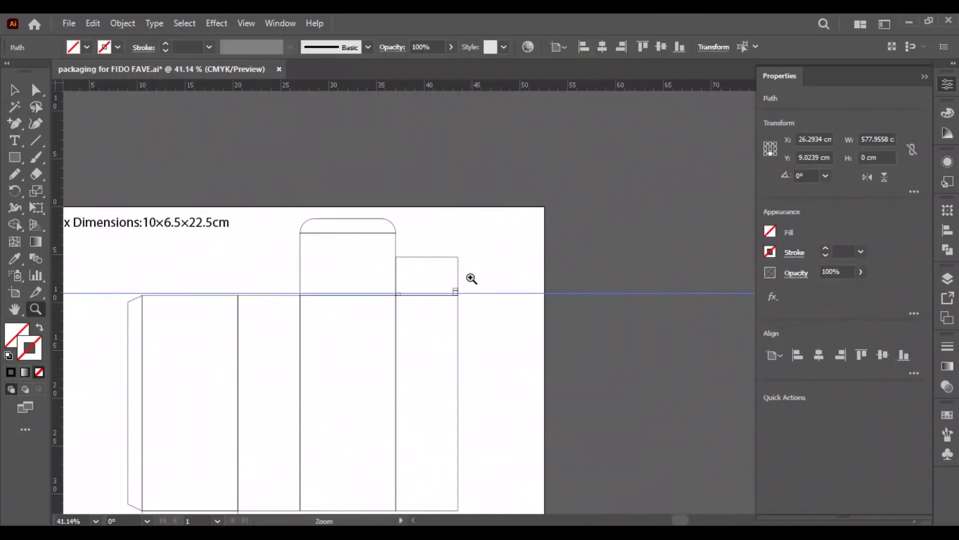
scroll(510, 225, "up", 10)
left_click_drag(448, 198, 449, 196)
left_click_drag(455, 85, 456, 359)
Delete the small helper rectangles in both bottom corners of the side flap, keeping the guides.
left_click(669, 385)
left_click_drag(679, 402, 550, 324)
left_click(516, 345)
key("Delete")
left_click(517, 282)
key("Delete")
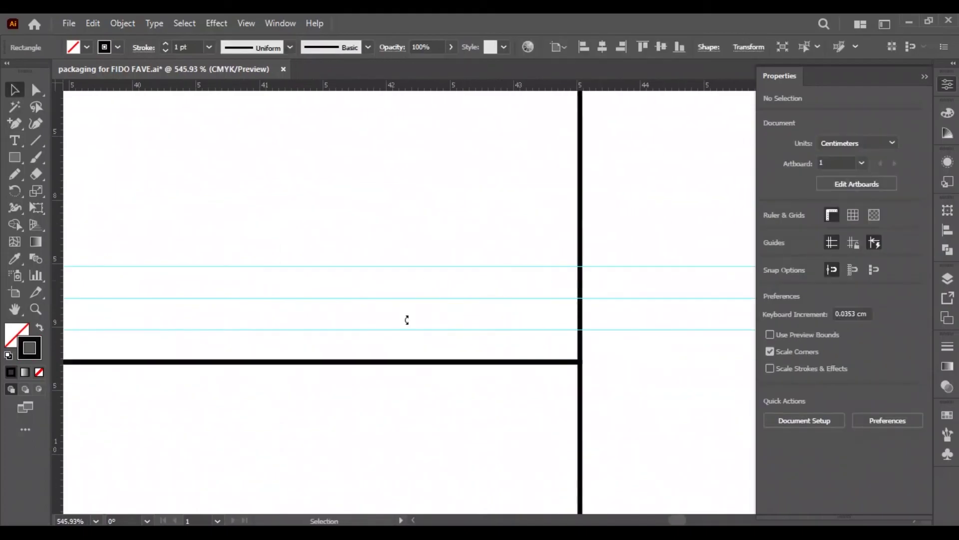
left_click_drag(407, 319, 649, 312)
left_click(225, 343)
key("Delete")
Add anchor points to the side flap where its left edge crosses the lowest guide and its right edge crosses all three guides.
left_click_drag(499, 309, 180, 308)
left_click_drag(235, 345, 649, 345)
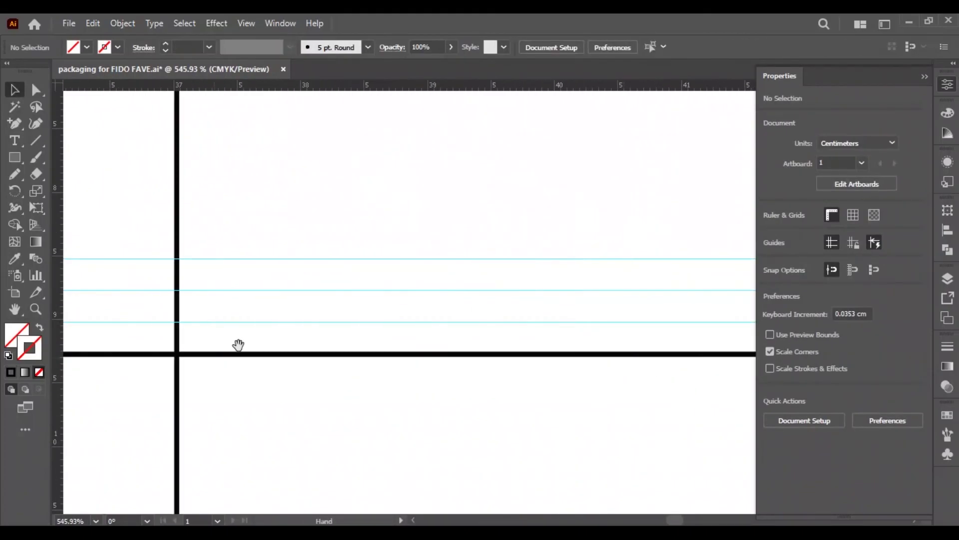
left_click_drag(179, 329, 310, 279)
left_click(16, 124)
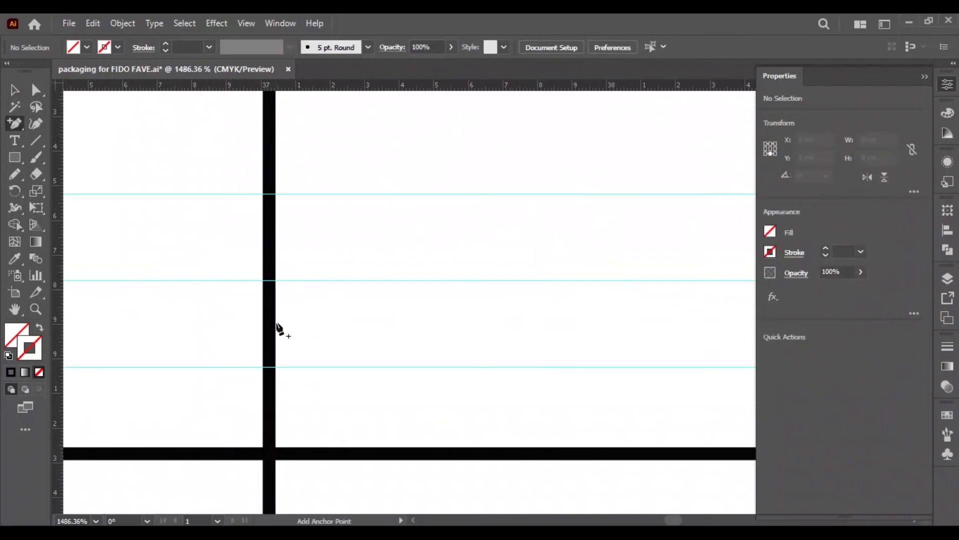
left_click(269, 367)
left_click_drag(508, 355, 150, 354)
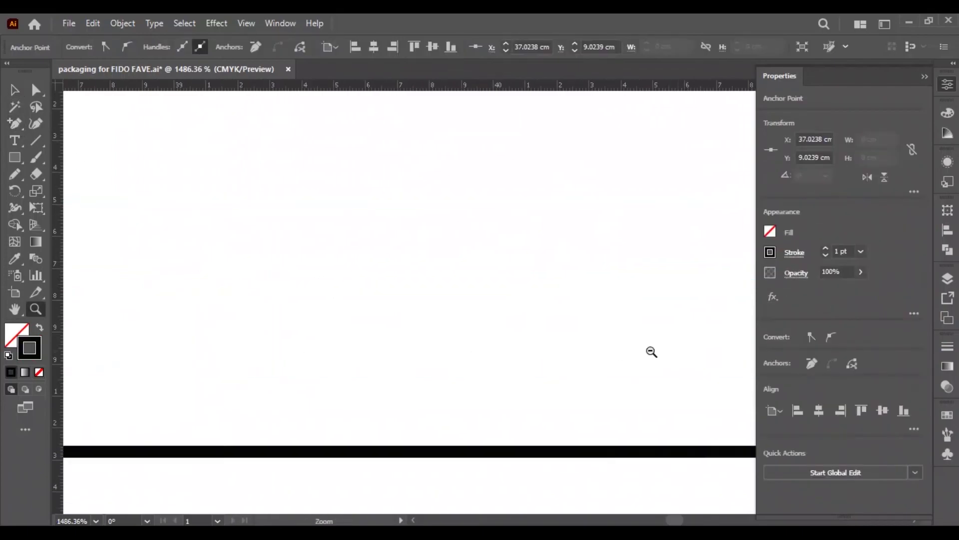
left_click_drag(650, 352, 524, 352)
left_click_drag(525, 352, 220, 440)
left_click_drag(374, 475, 514, 442)
left_click_drag(513, 441, 483, 375)
key("p")
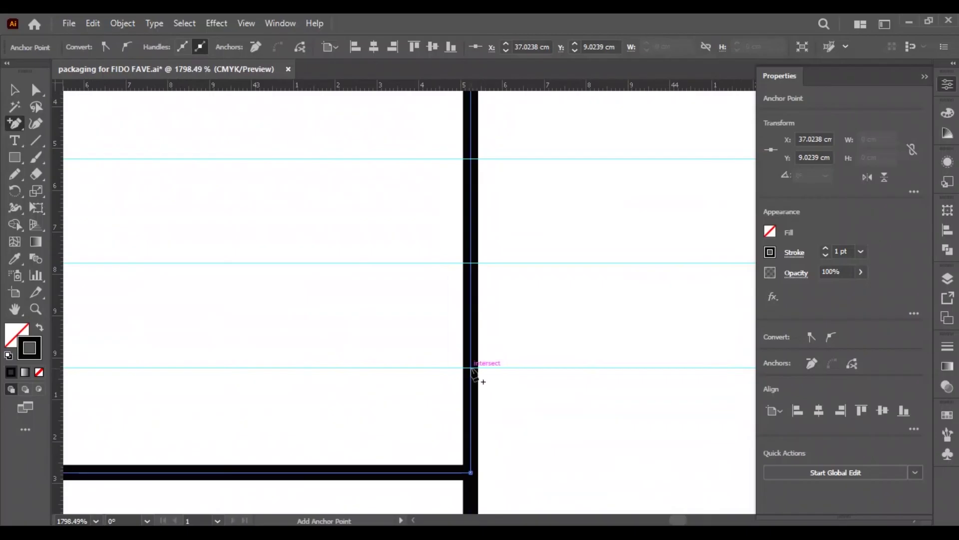
left_click(470, 368)
left_click(470, 263)
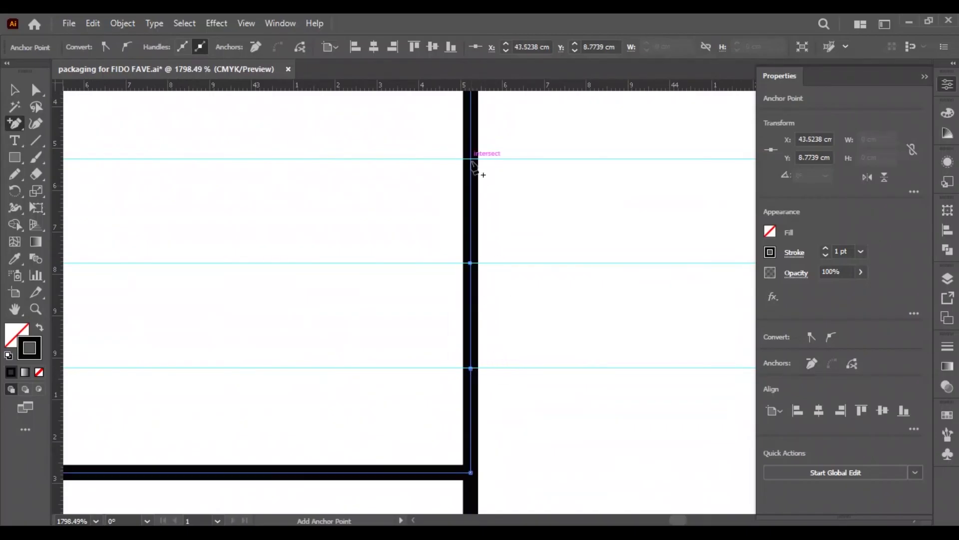
left_click(470, 158)
Delete the three horizontal guides crossing the side flap.
key("v")
left_click(547, 226)
key("ctrl+0")
left_click_drag(688, 181, 705, 232)
key("Delete")
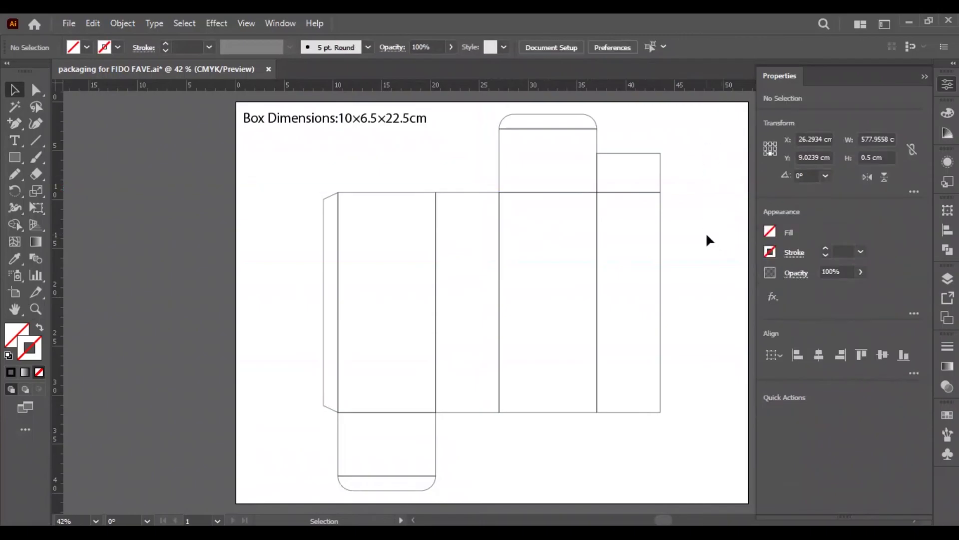
Taper the side flap's left edge by moving its added anchor about 0.35 cm and its top-left corner about 0.7 cm to the right.
left_click_drag(612, 169, 397, 264)
key("z")
scroll(398, 269, "up", 5)
key("a")
left_click(456, 168)
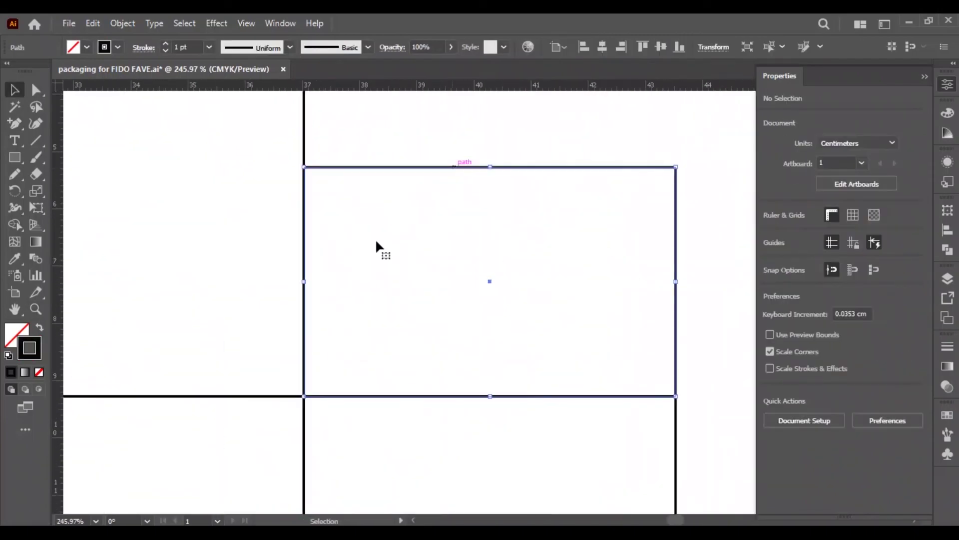
left_click(305, 382)
key("shift+Right")
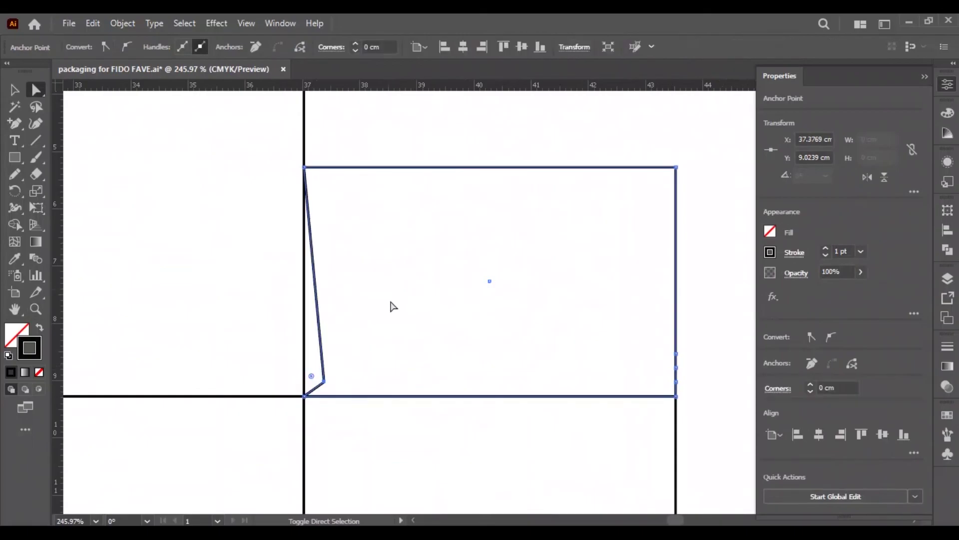
left_click(304, 167)
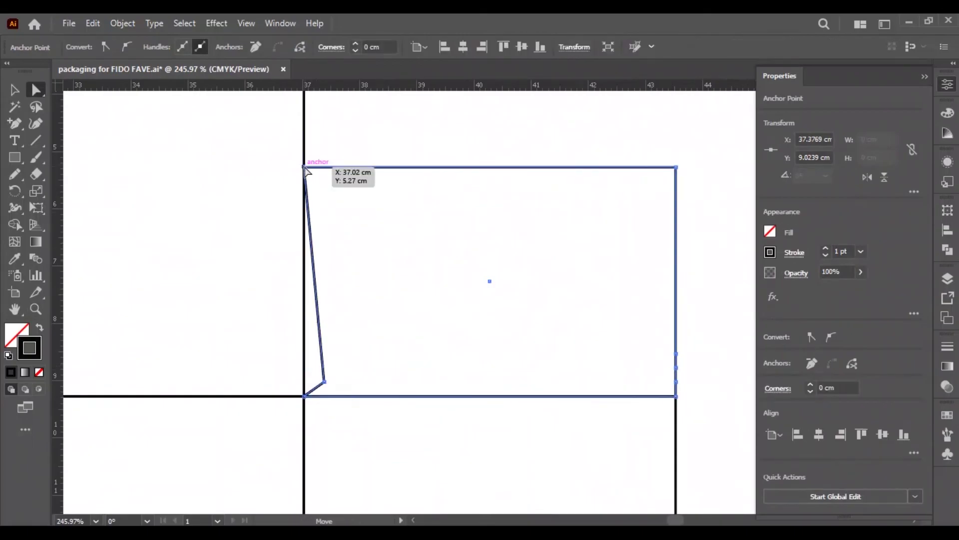
key("shift+Right")
key("shift+Right")
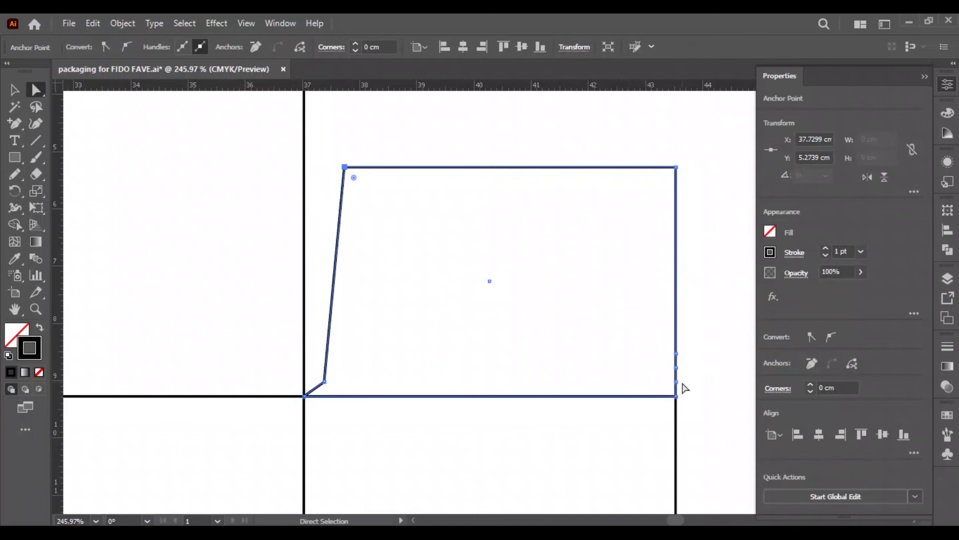
Taper the flap's right edge by moving its uppermost added anchor about 0.35 cm and its top-right corner about 0.7 cm to the left.
left_click(677, 355)
key("shift+Left")
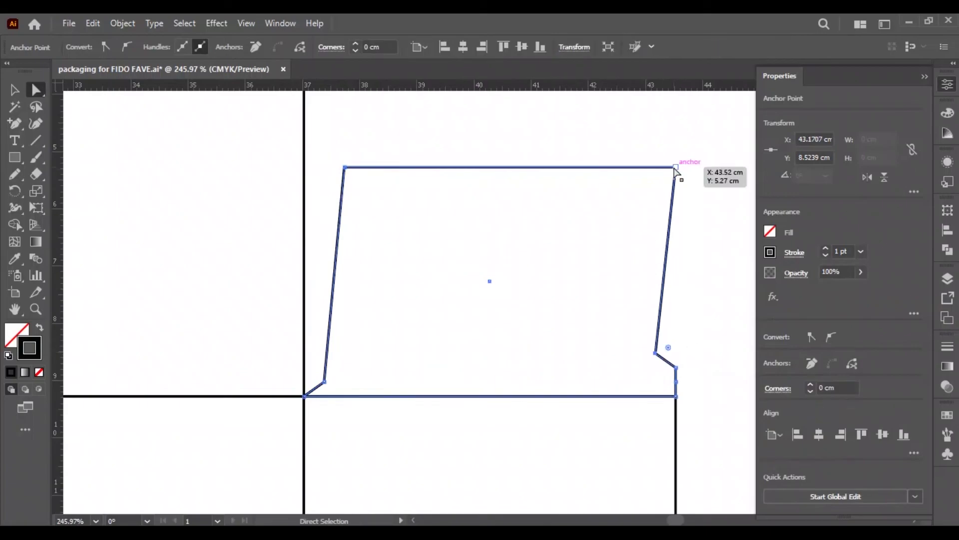
left_click_drag(676, 167, 655, 167)
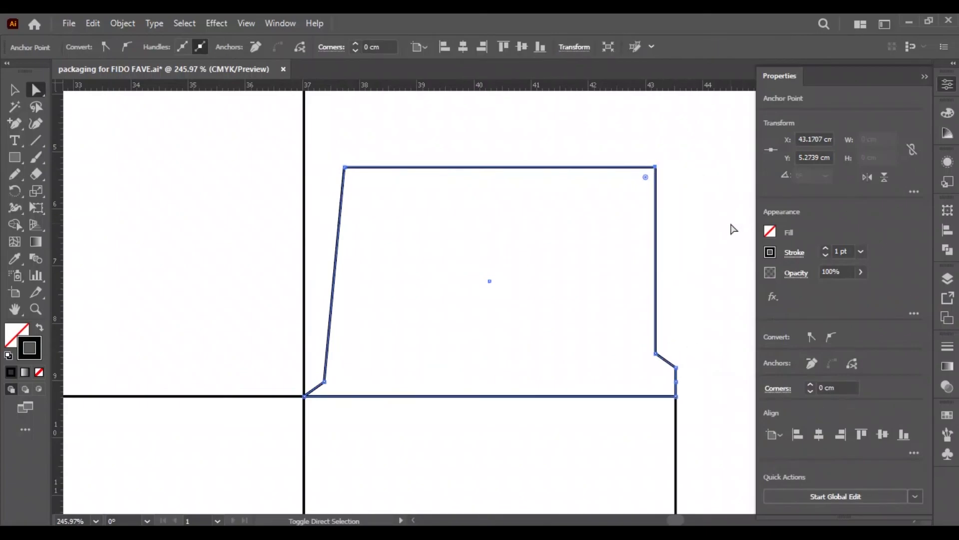
key("shift+Left")
left_click(697, 235)
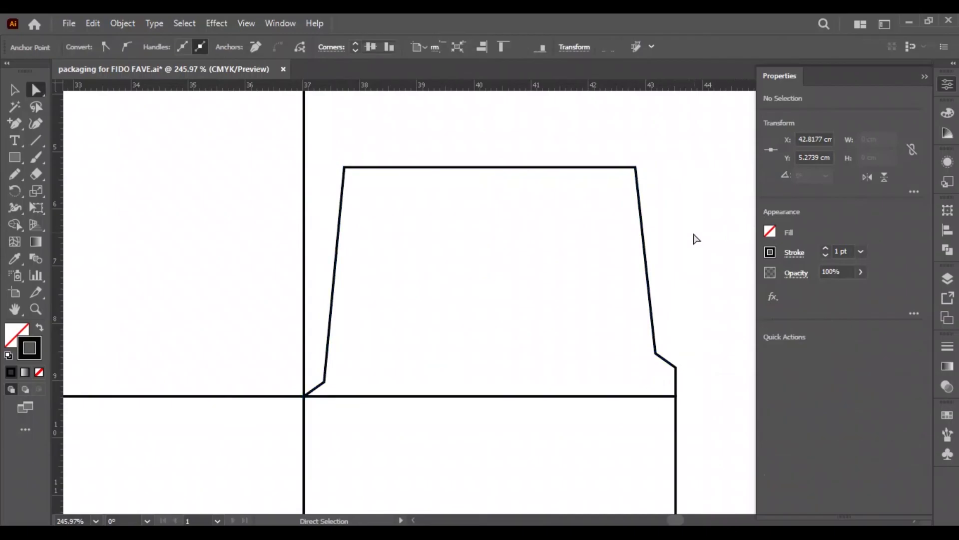
Copy the tapered side flap to the bottom edge of the rightmost panel and flip the copy vertically.
key("v")
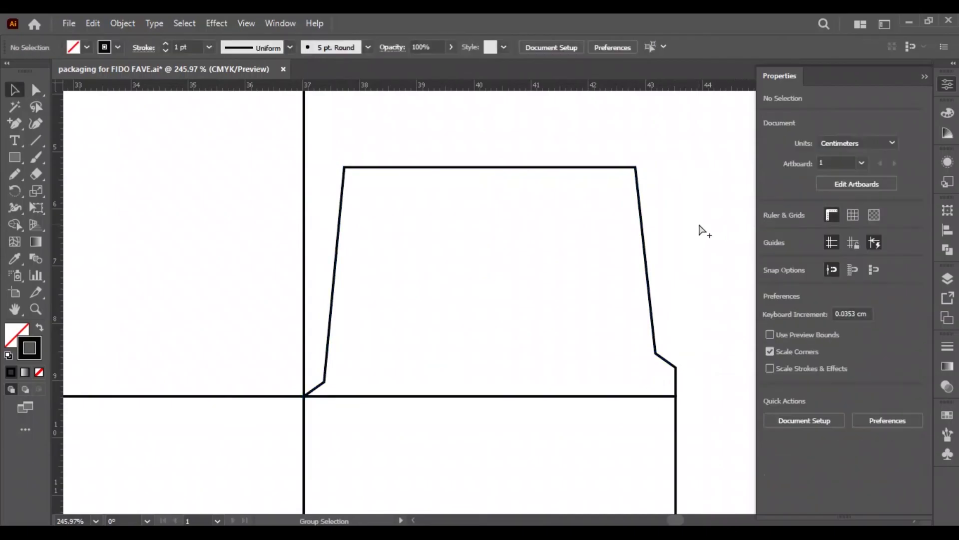
key("ctrl+0")
left_click_drag(661, 149, 666, 418, "alt+shift")
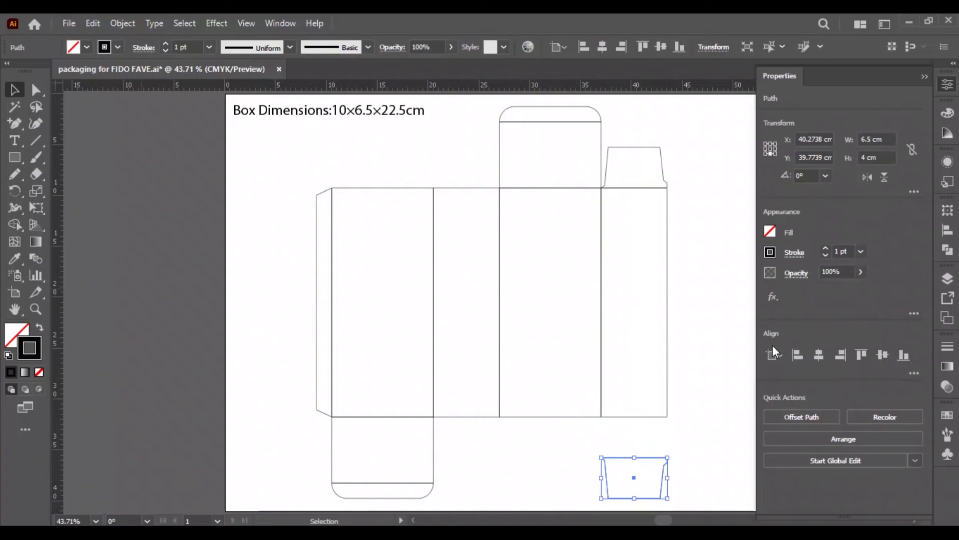
left_click(677, 459)
Copy both tapered flaps onto the other 6.5 cm panel and flip the copies horizontally.
left_click(662, 165, "shift")
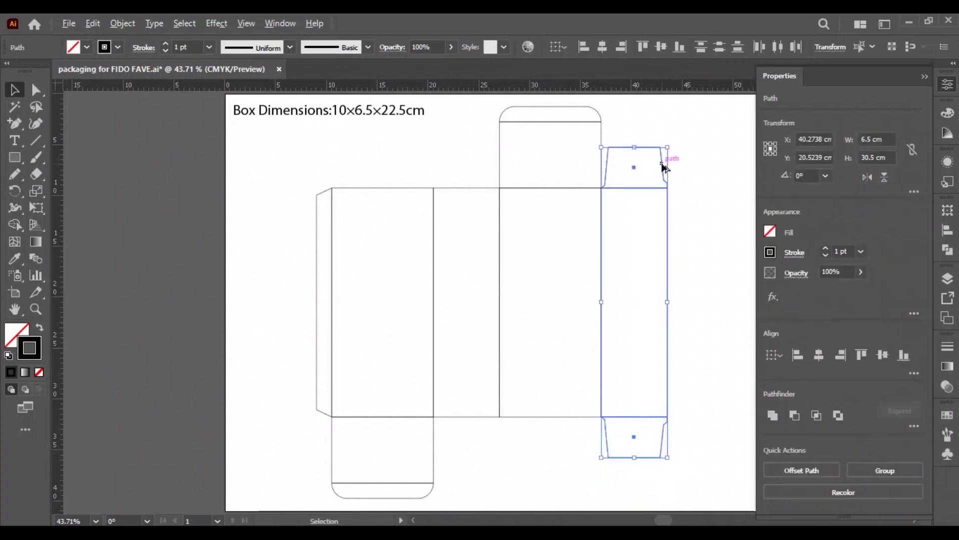
left_click_drag(661, 165, 495, 187, "alt+shift")
left_click(868, 178)
left_click(713, 193)
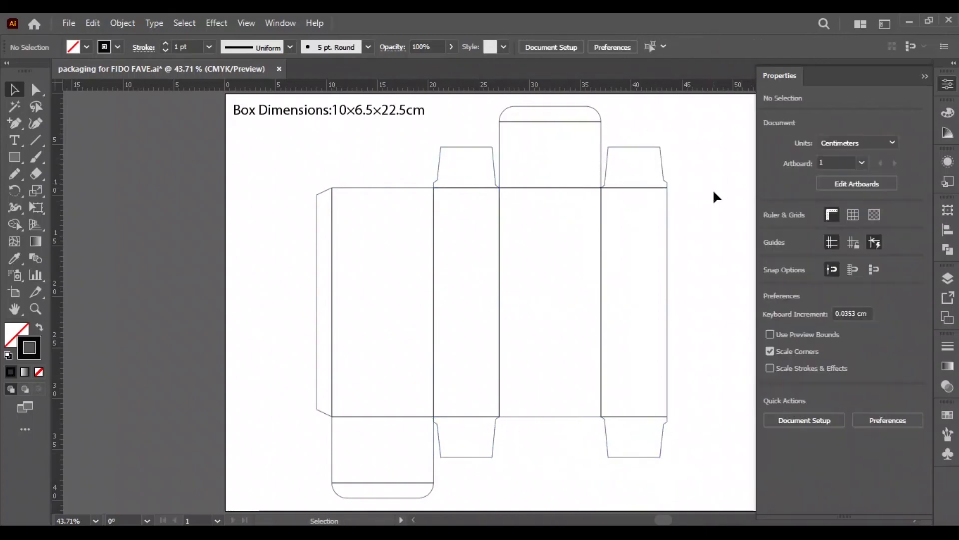
Rename the existing layer as Dieline and add a new layer above it named Creasing.
left_click(280, 23)
left_click(372, 457)
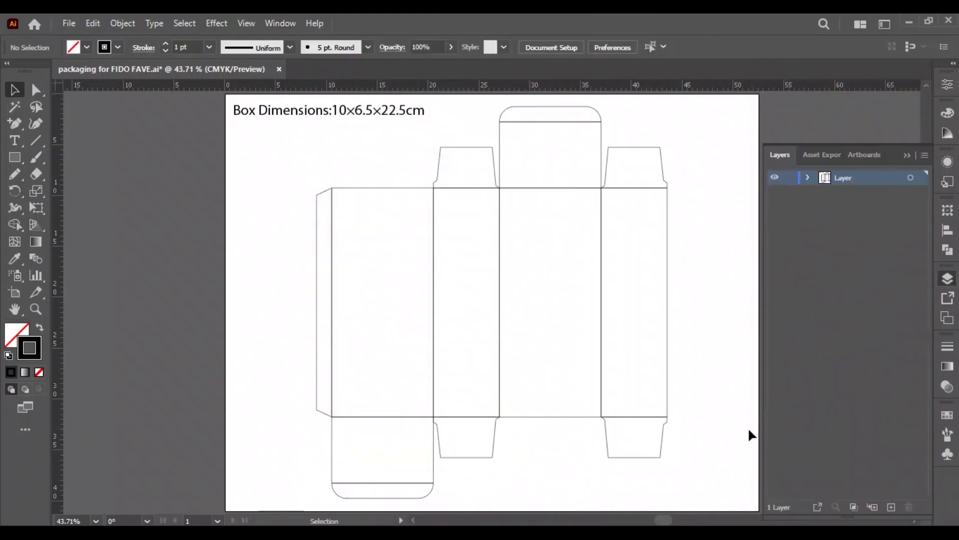
type("Dieline")
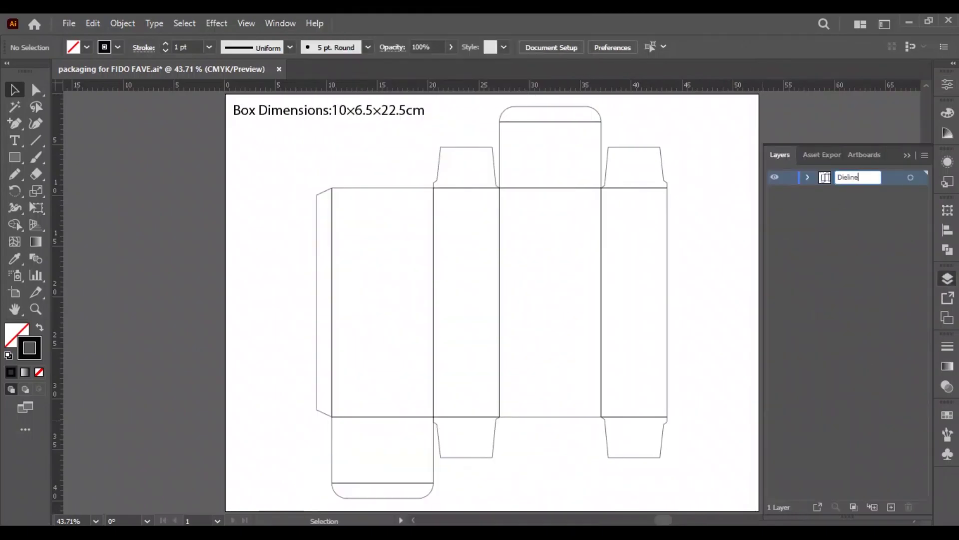
key("Return")
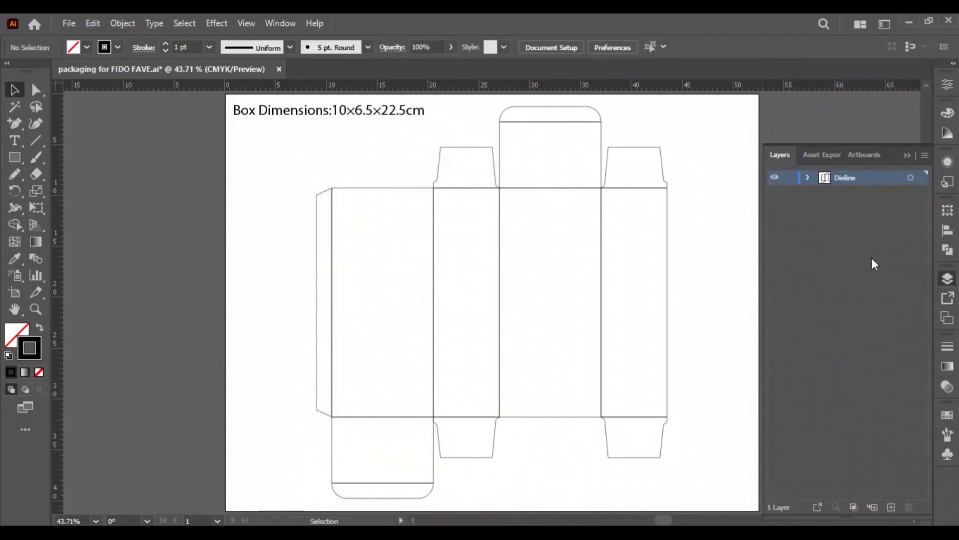
left_click(891, 507)
double_click(844, 177)
type("Drawing")
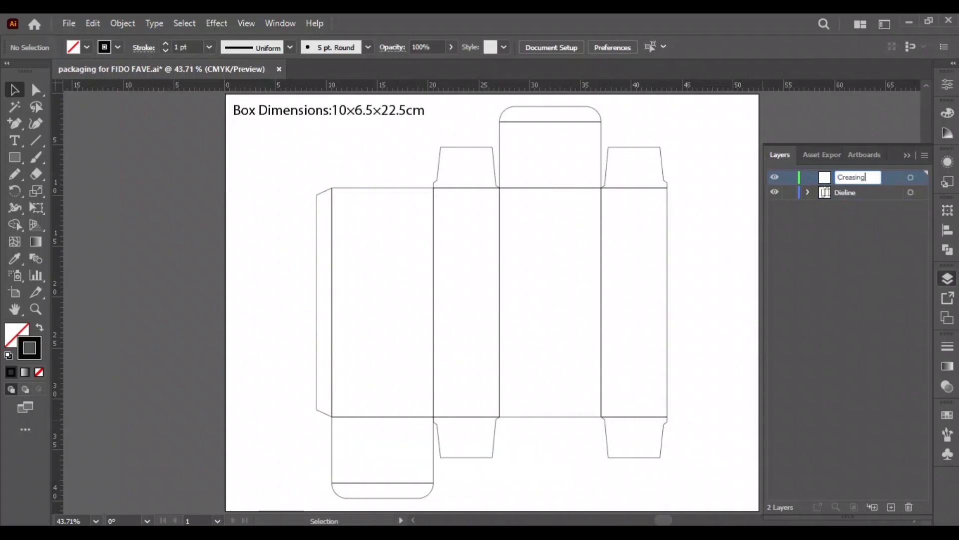
key("Return")
Cut all interior fold-line segments between panels and flaps out of the artwork, leaving only the outer box outline.
left_click(947, 278)
key("ctrl+a")
left_click(350, 111, "shift")
left_click(385, 283)
left_click(38, 91)
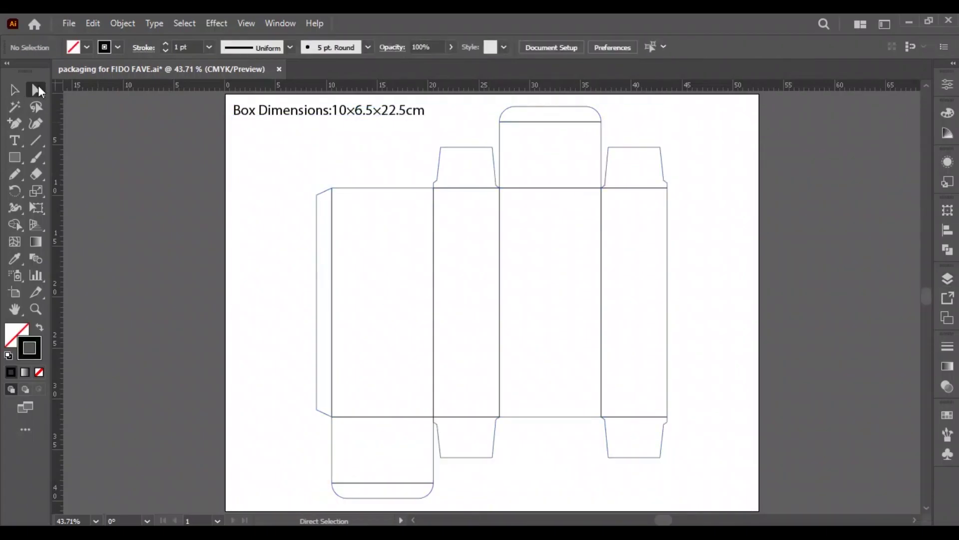
left_click_drag(353, 294, 331, 347)
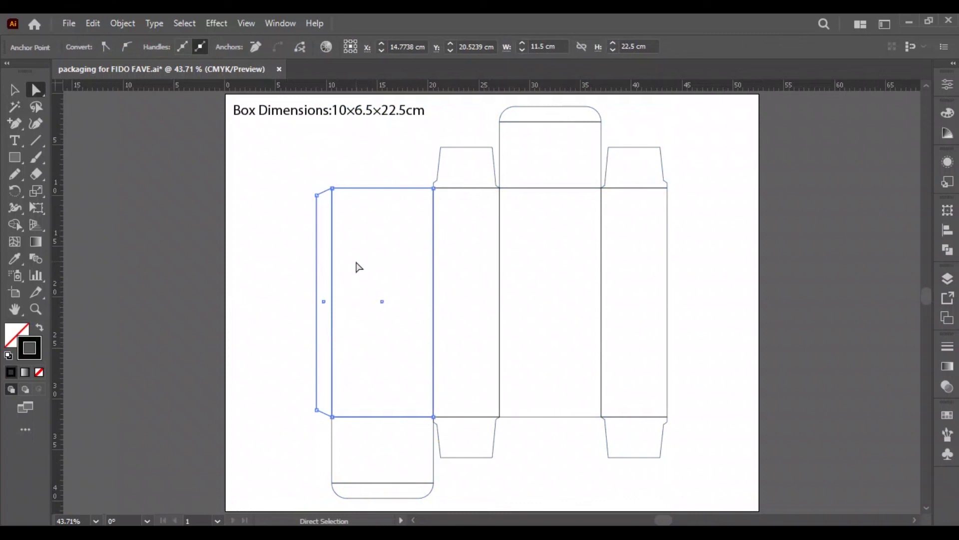
left_click_drag(358, 260, 625, 331)
left_click_drag(627, 400, 637, 435)
left_click_drag(635, 203, 629, 174)
left_click_drag(559, 204, 555, 112)
left_click_drag(470, 167, 478, 231)
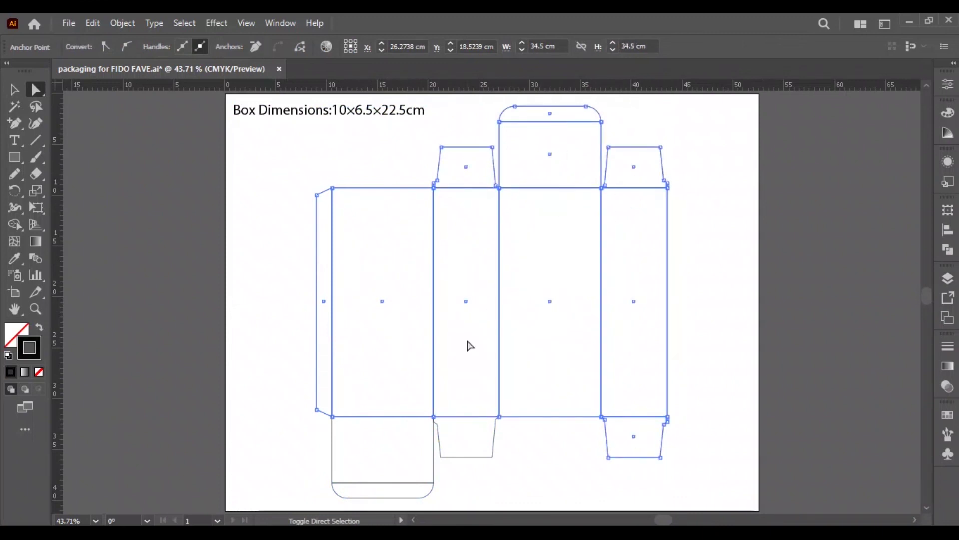
left_click_drag(467, 395, 466, 437)
left_click_drag(390, 398, 403, 497)
key("ctrl+4")
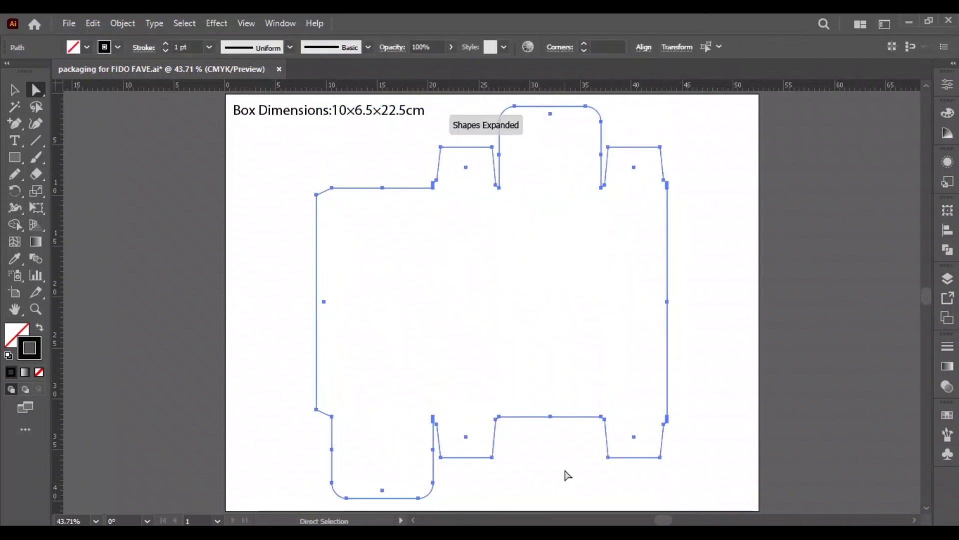
Paste the cut fold lines in place on the Creasing layer.
key("v")
left_click(713, 284)
key("F7")
left_click(911, 180)
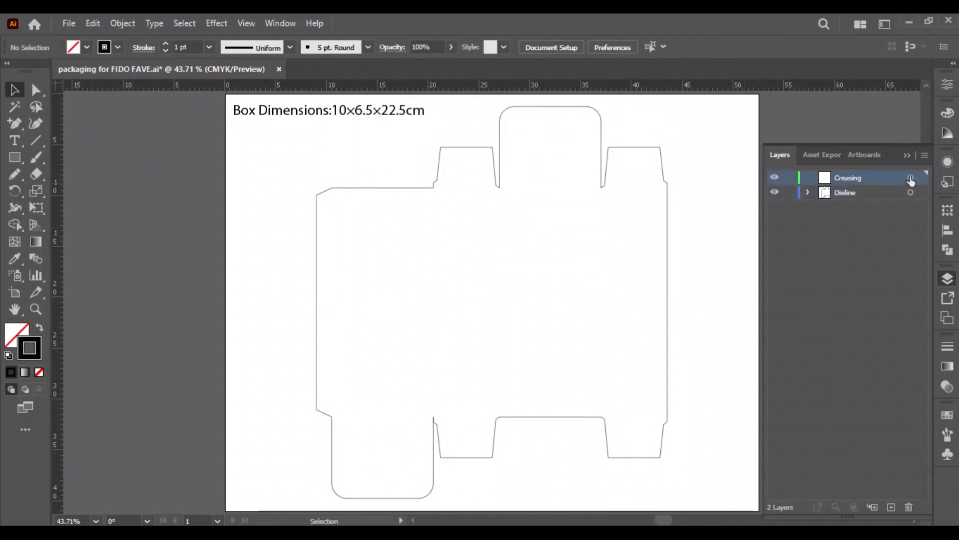
right_click(552, 214)
mouse_move(595, 265)
left_click(739, 265)
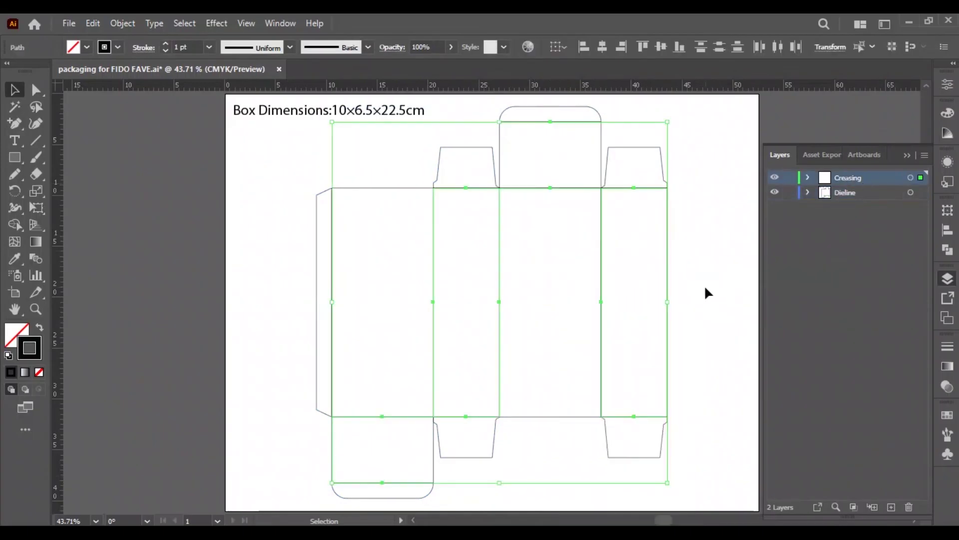
Give the fold lines on the Creasing layer a dashed magenta stroke with aligned 6 pt dashes.
key("a")
left_click(141, 48)
left_click(25, 145)
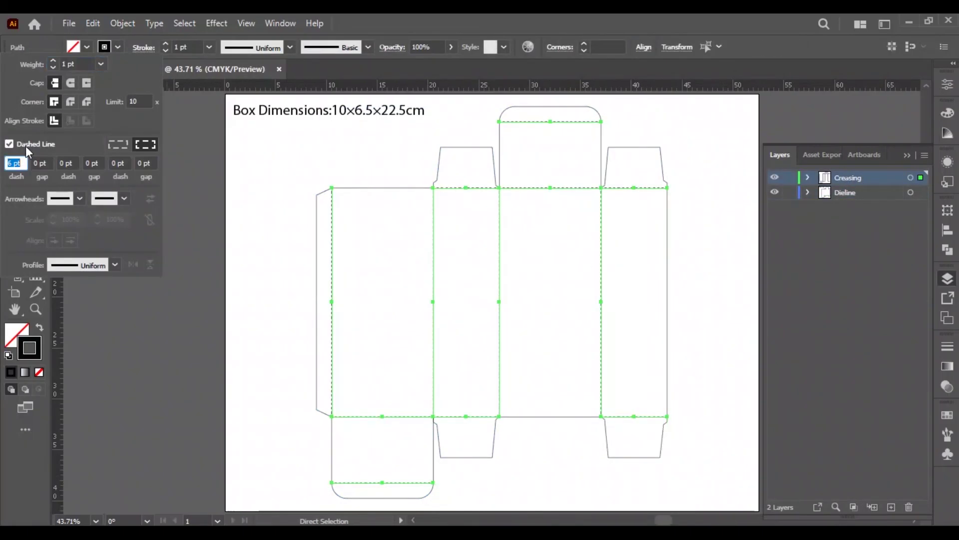
left_click(104, 47)
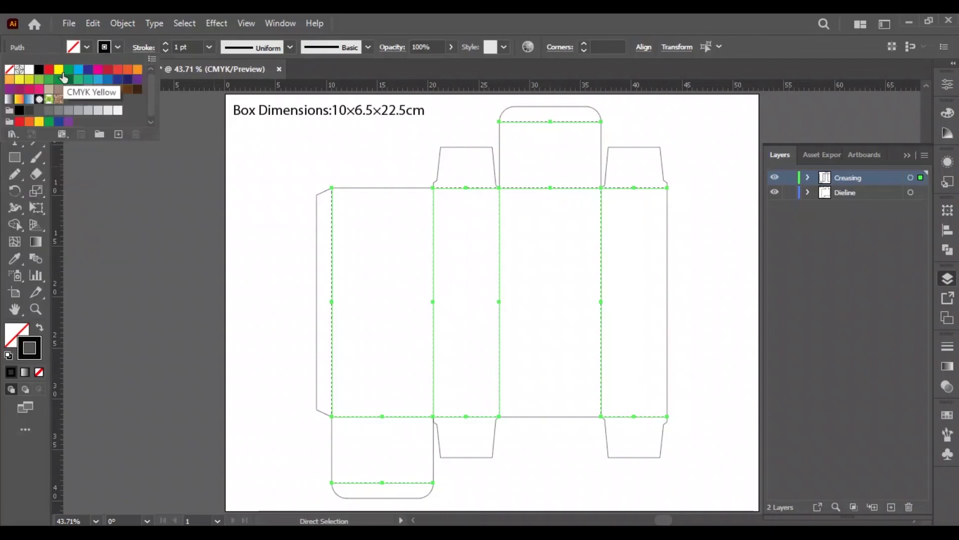
left_click(100, 72)
left_click(389, 265)
Duplicate the Dieline layer and name the lower of the two layers Bleed, keeping Dieline as the name of the other.
key("v")
left_click(848, 192)
left_click_drag(848, 192, 891, 507)
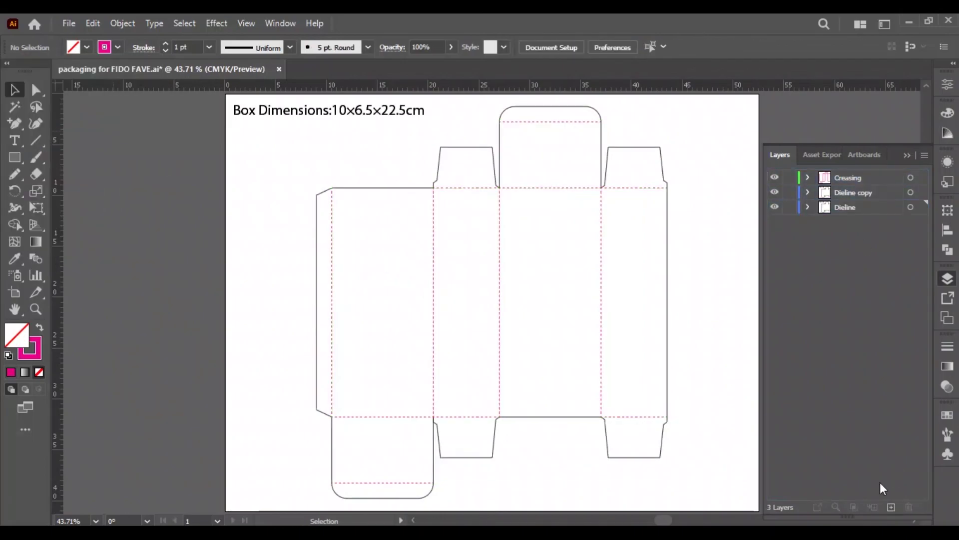
double_click(853, 206)
type("Bleed")
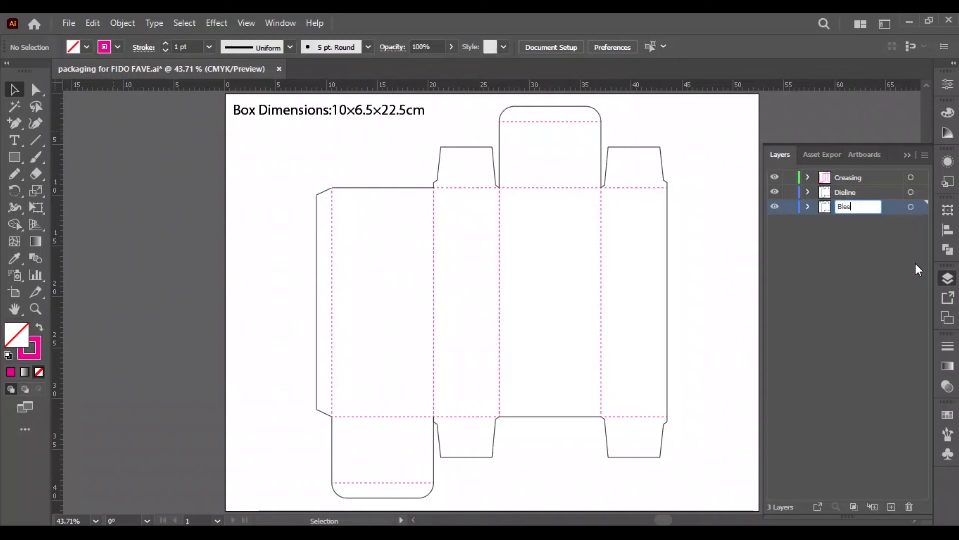
key("Return")
Show only the Bleed layer and swap fill and stroke on its box outline paths, leaving the dimensions text out.
left_click(774, 207, "alt")
key("ctrl+a")
left_click(401, 114, "shift")
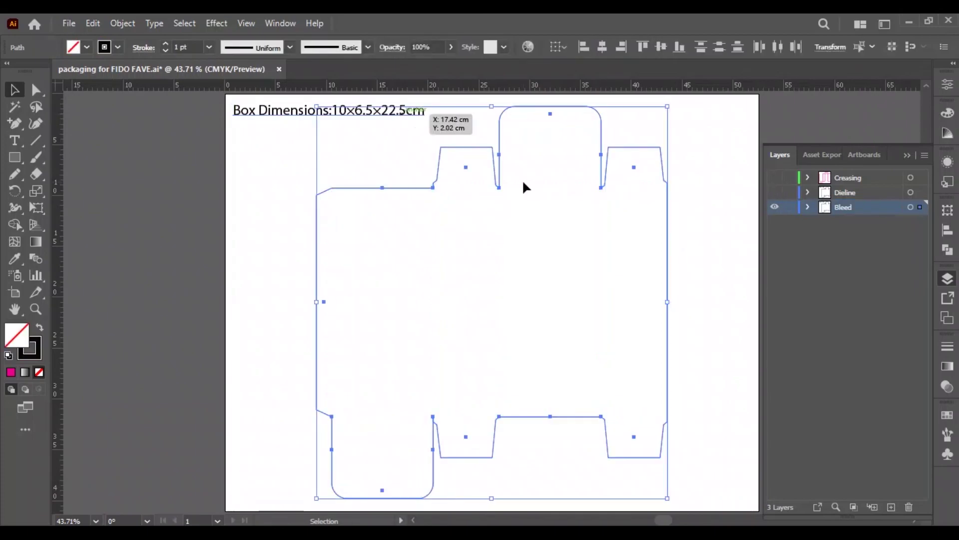
key("shift+x")
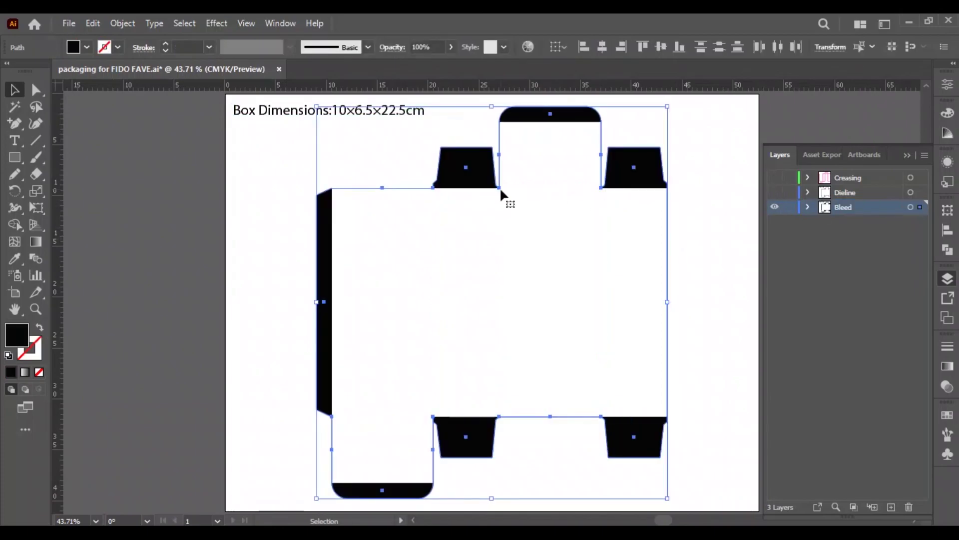
Apply an Offset Path effect of 0.635 cm with round joins to the Bleed outline paths.
left_click(216, 24)
mouse_move(351, 153)
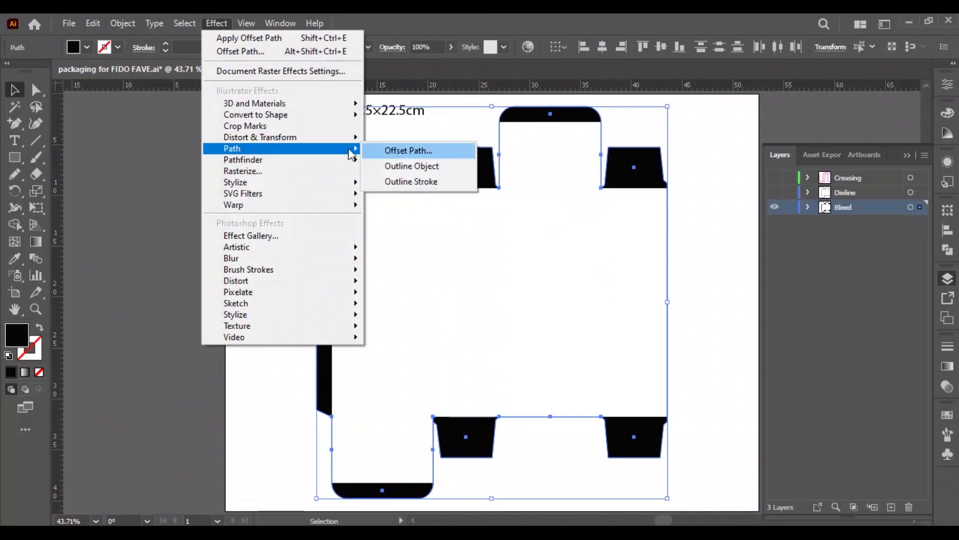
left_click(408, 150)
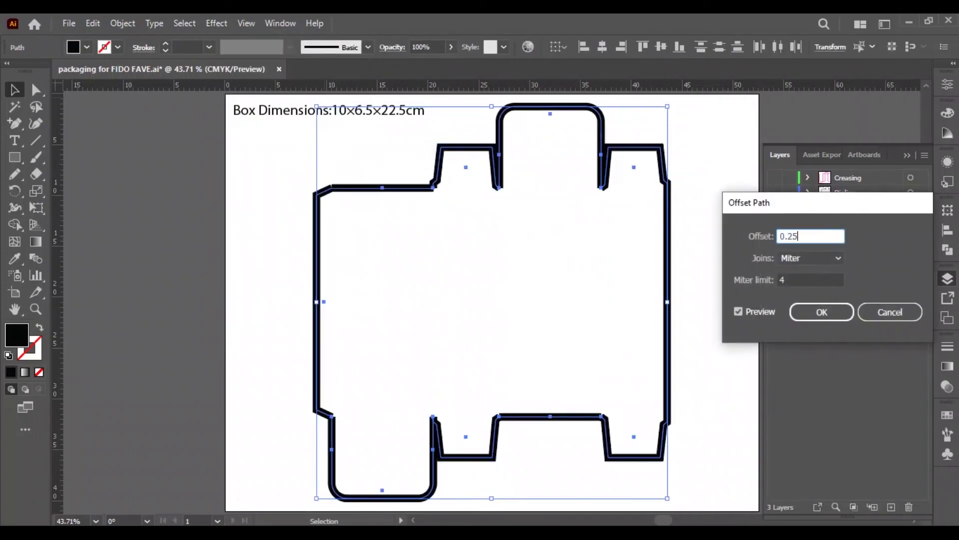
left_click(816, 260)
left_click(801, 288)
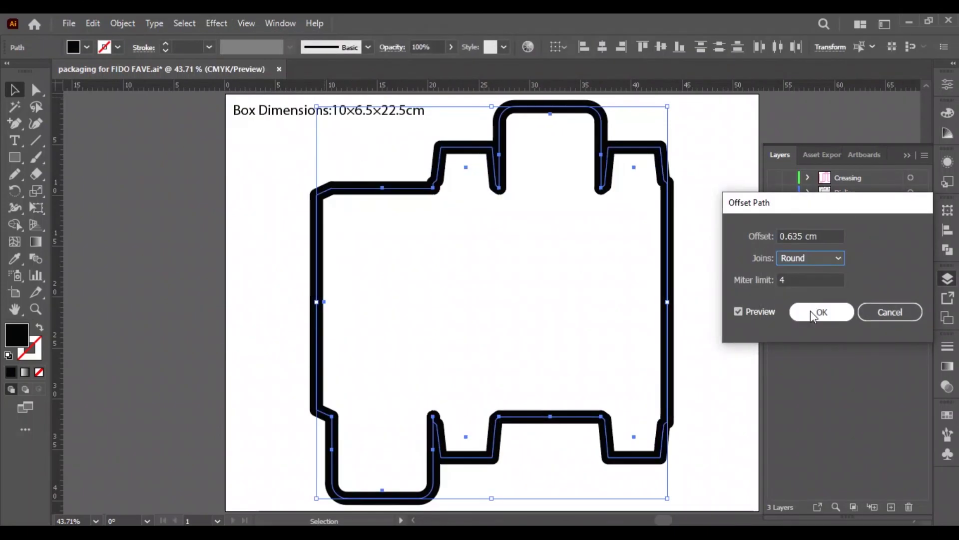
left_click(820, 311)
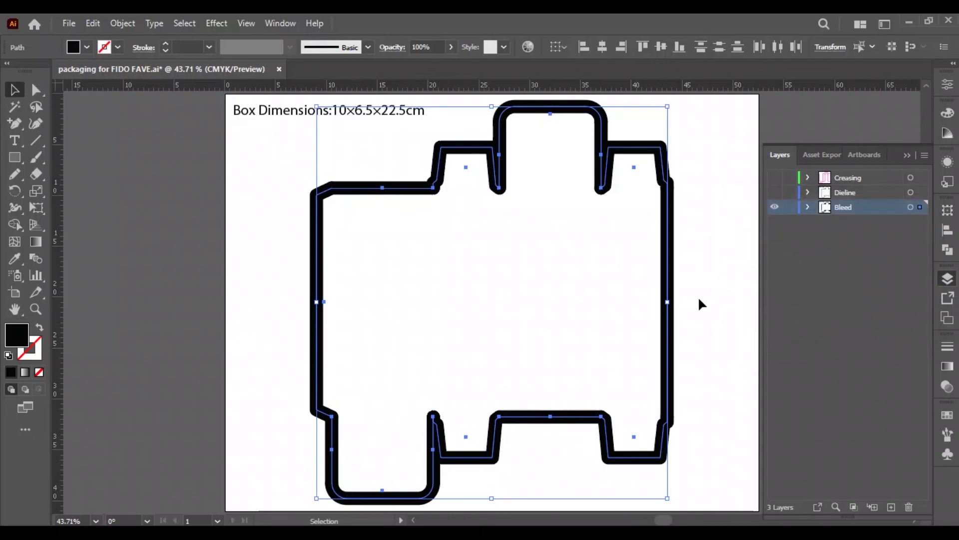
Expand the offset paths' appearance and unite them into one solid bleed shape, releasing the compound path to fill the interior.
left_click(122, 24)
left_click(198, 216)
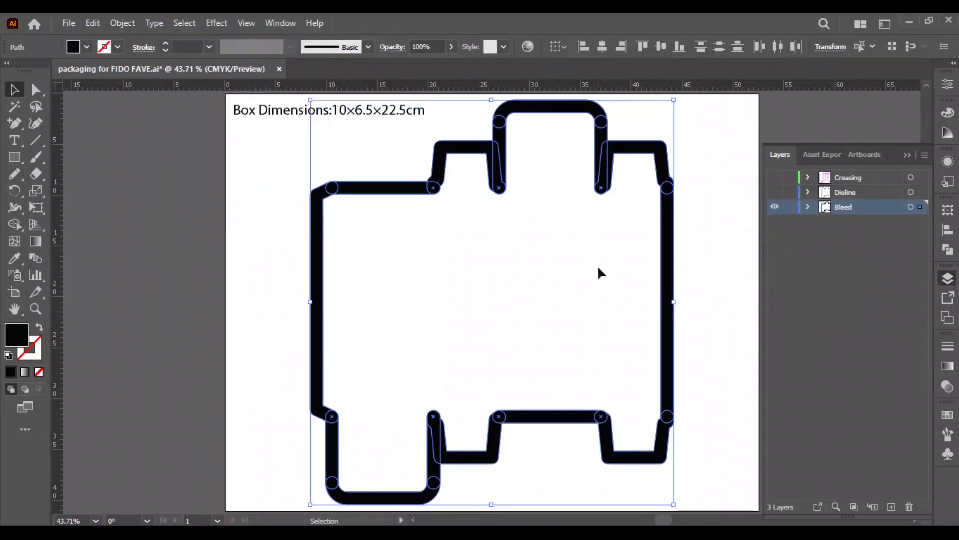
left_click(946, 88)
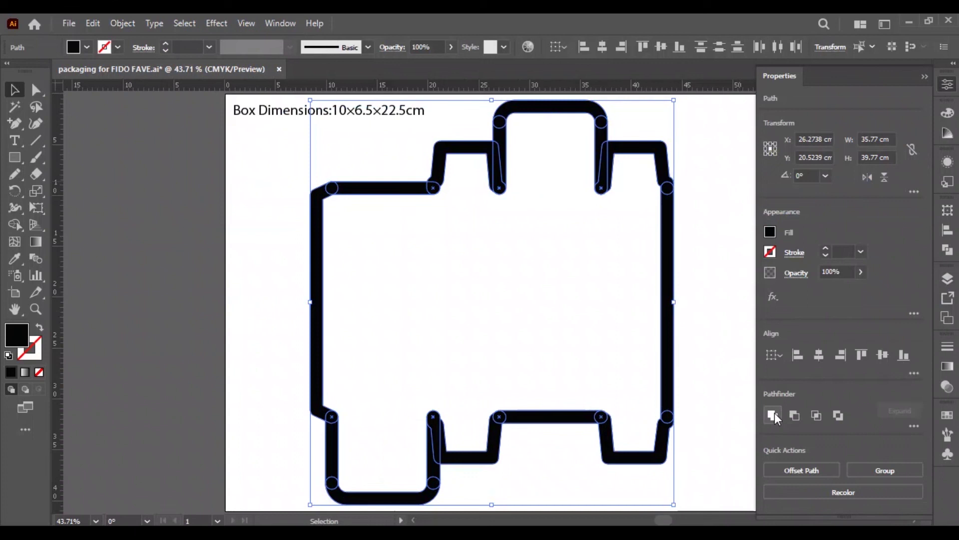
left_click(773, 414)
right_click(550, 362)
left_click(567, 398)
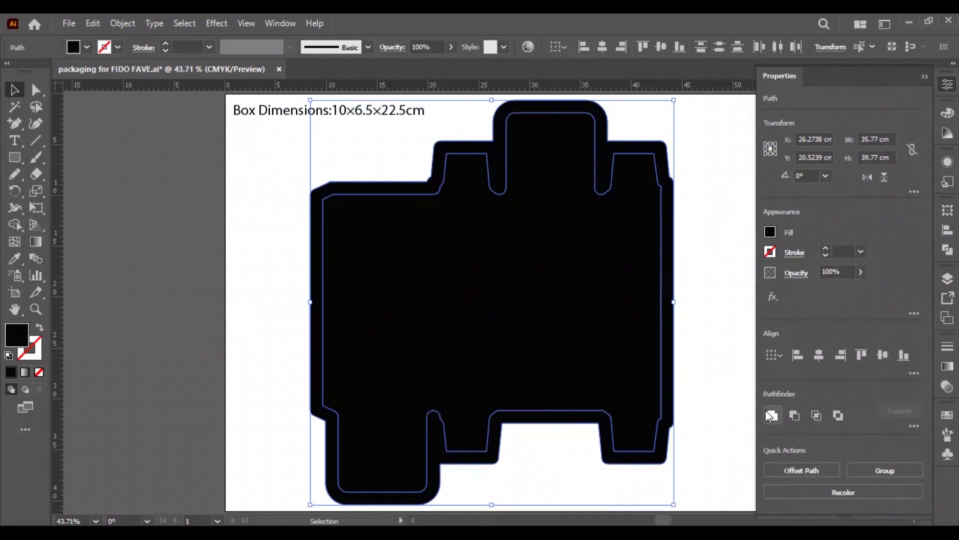
left_click(771, 415)
Fill the bleed shape with light pink FFDCE6 and show the Dieline and Creasing layers again.
left_click(769, 231)
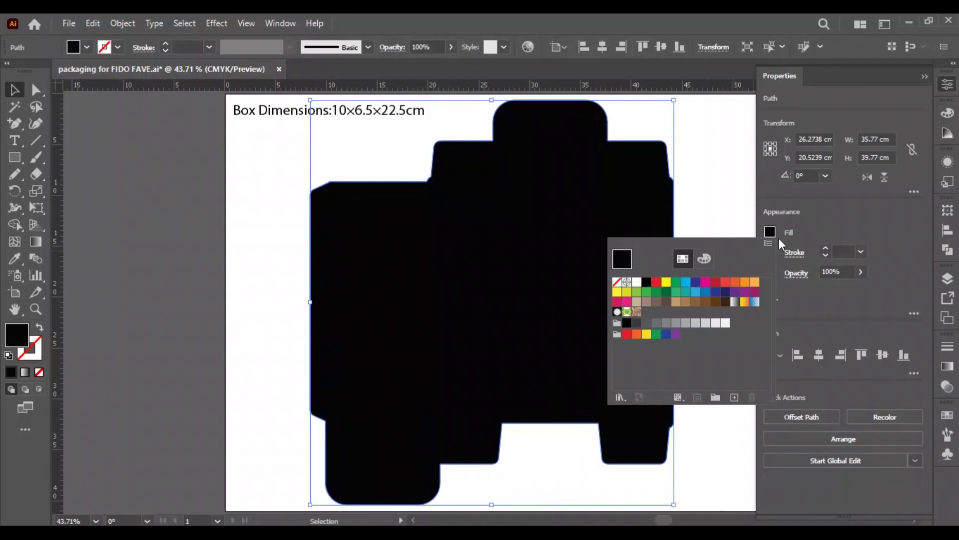
double_click(19, 336)
left_click_drag(327, 215, 321, 183)
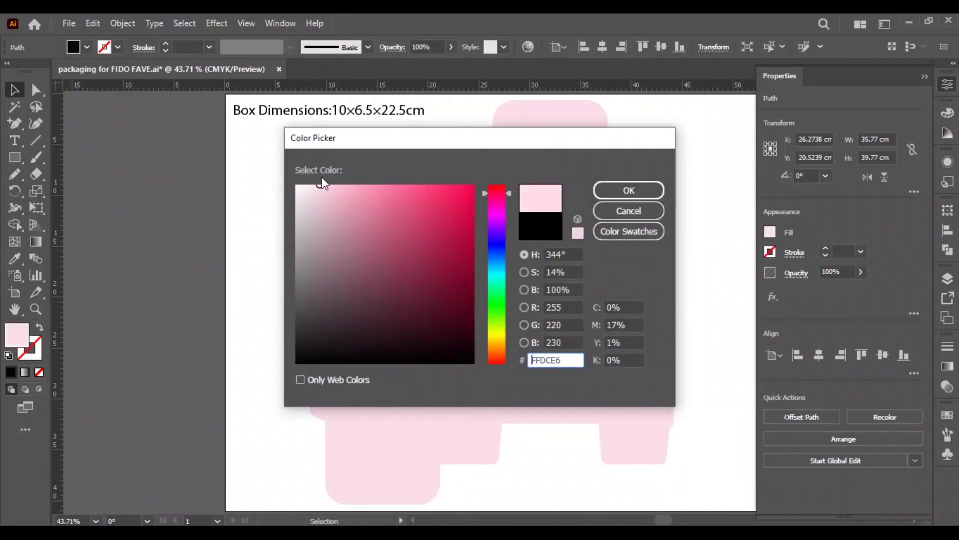
key("Return")
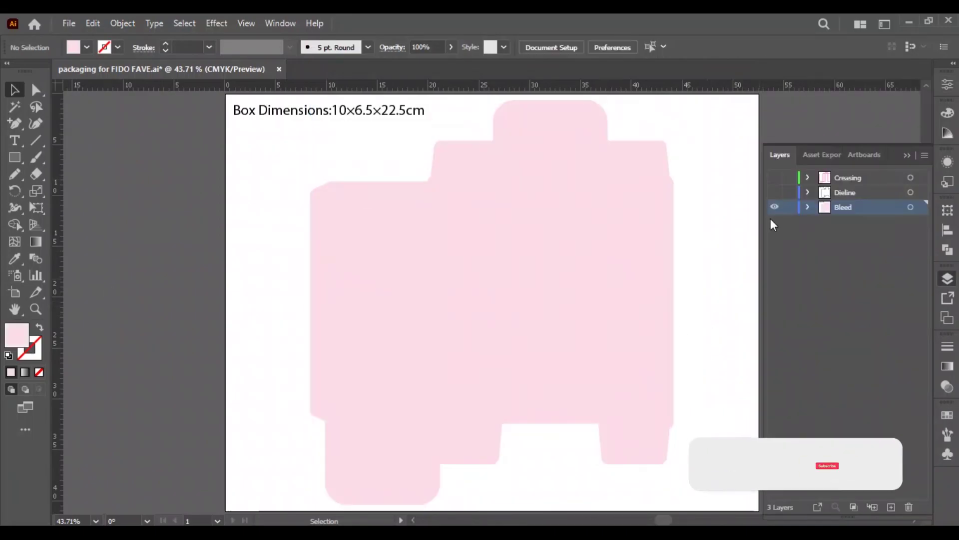
left_click(774, 191)
left_click(774, 178)
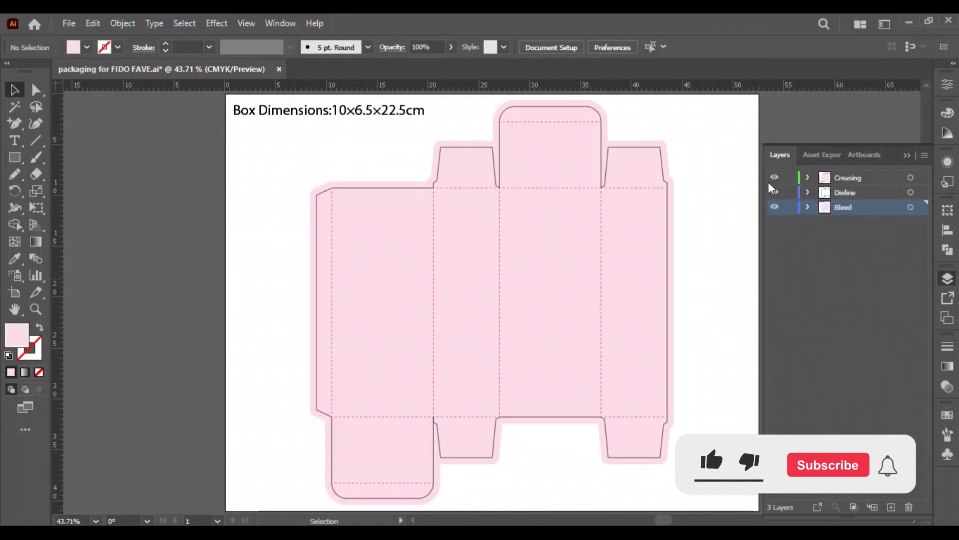